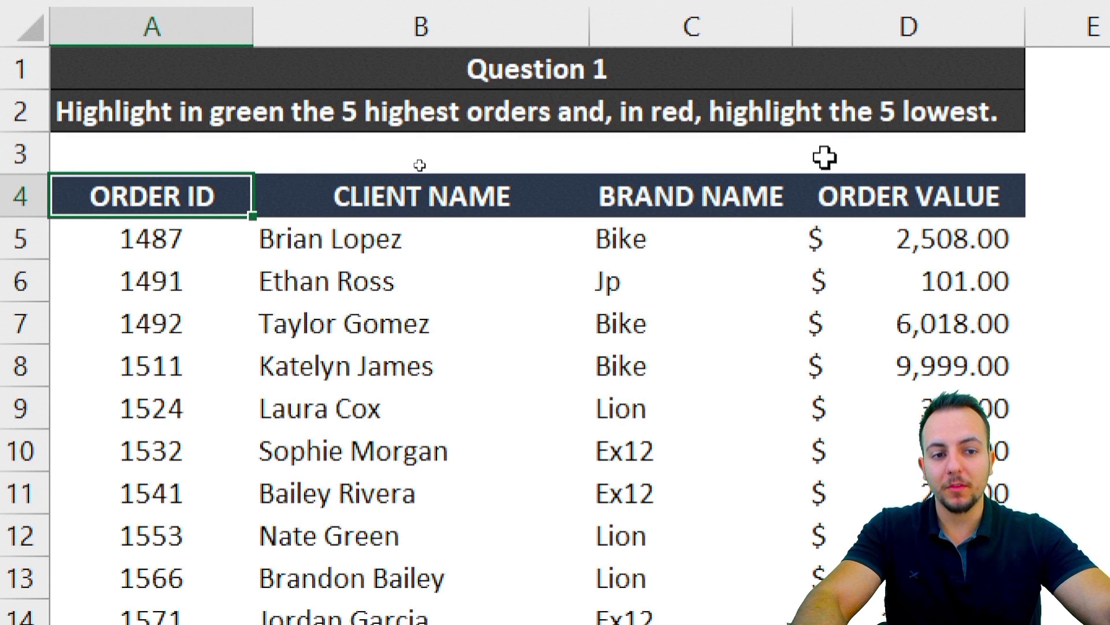
Step: Examine the order table on sheet Q1 column by column, from order ID through client, brand and order value
scroll(806, 239, down, 1)
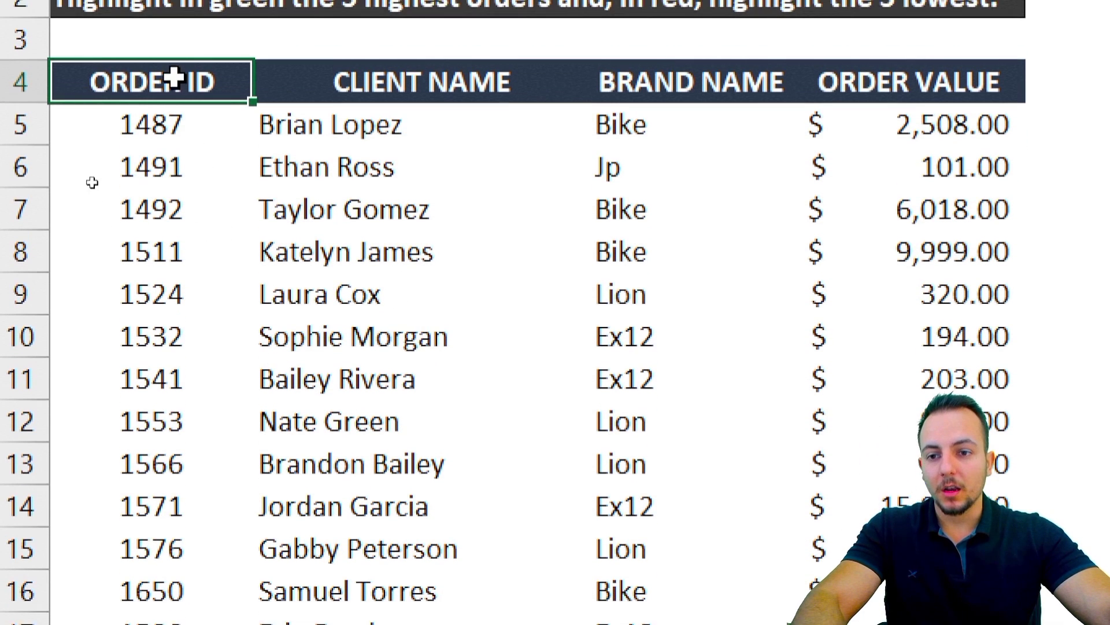
drag(167, 84, 148, 508)
drag(508, 87, 399, 509)
drag(751, 87, 665, 553)
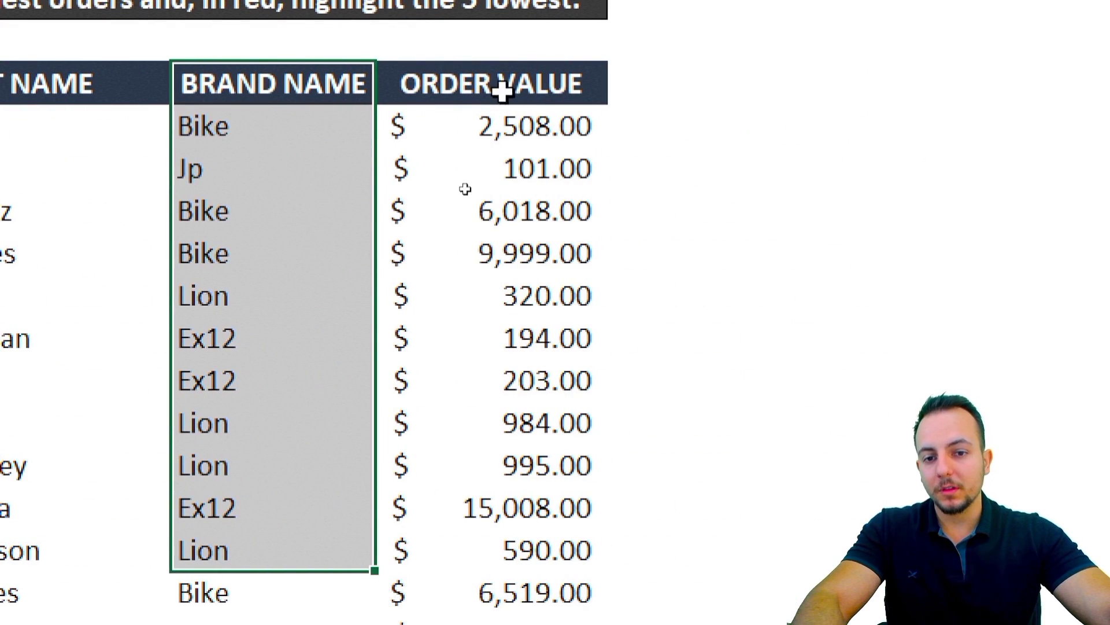
drag(743, 92, 704, 232)
drag(467, 237, 446, 520)
drag(477, 126, 480, 624)
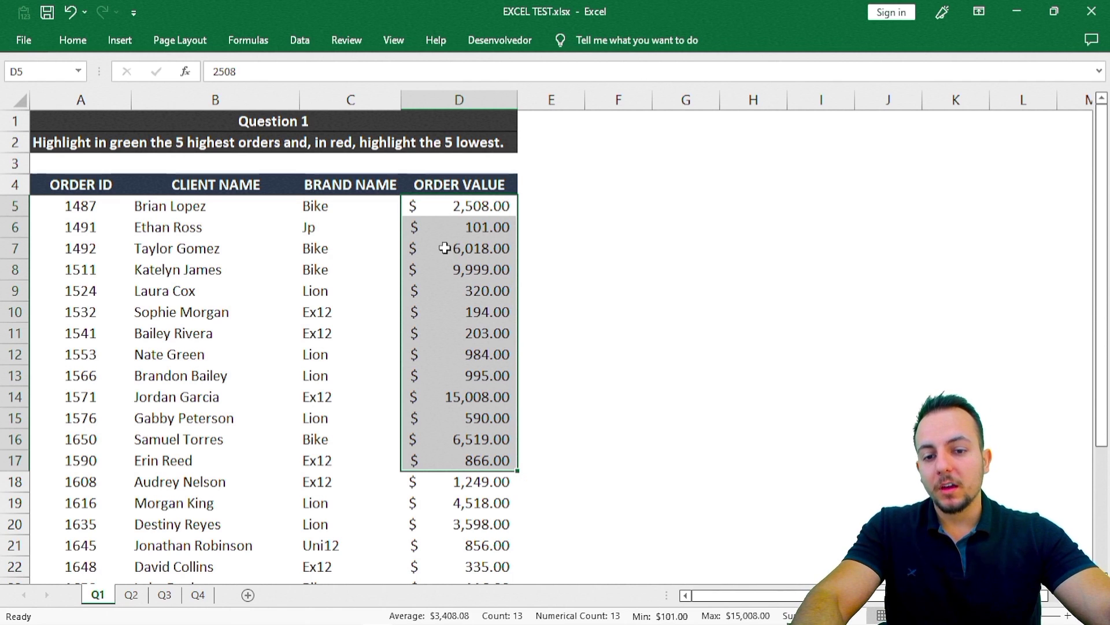
Step: Go through the first individual orders row by row to compare their order values
click(462, 205)
key(shift+space)
click(457, 229)
key(shift+space)
click(447, 248)
key(shift+space)
click(444, 269)
key(shift+space)
click(442, 291)
key(shift+space)
click(441, 317)
key(shift+space)
click(442, 353)
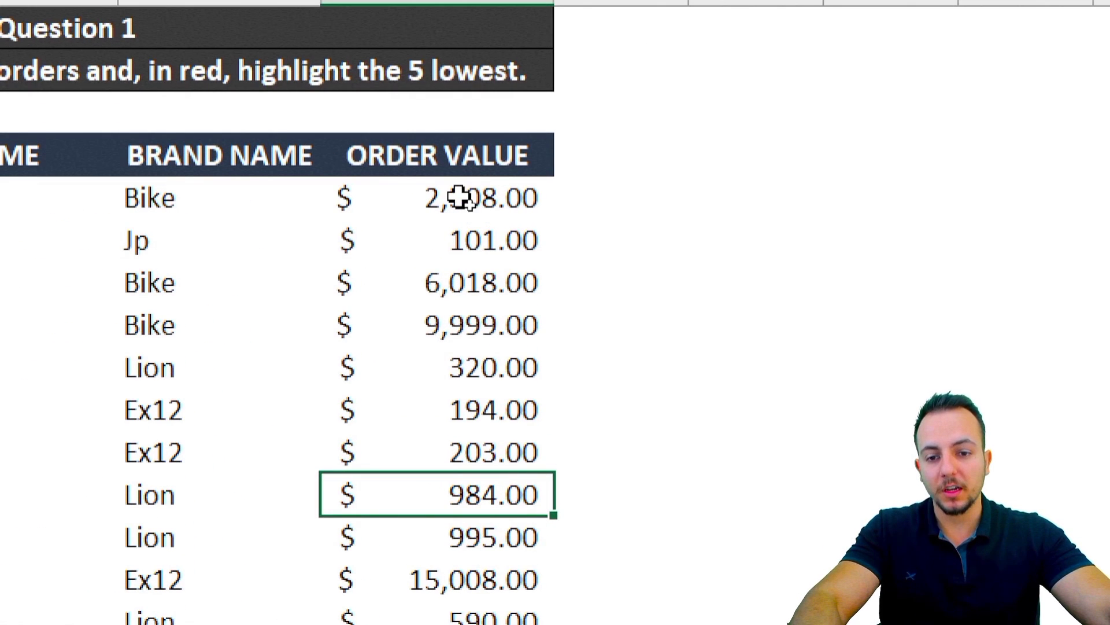
Step: Start a Top 10 Items conditional formatting rule on the order values in D5:D30
drag(497, 205, 461, 287)
drag(439, 360, 426, 426)
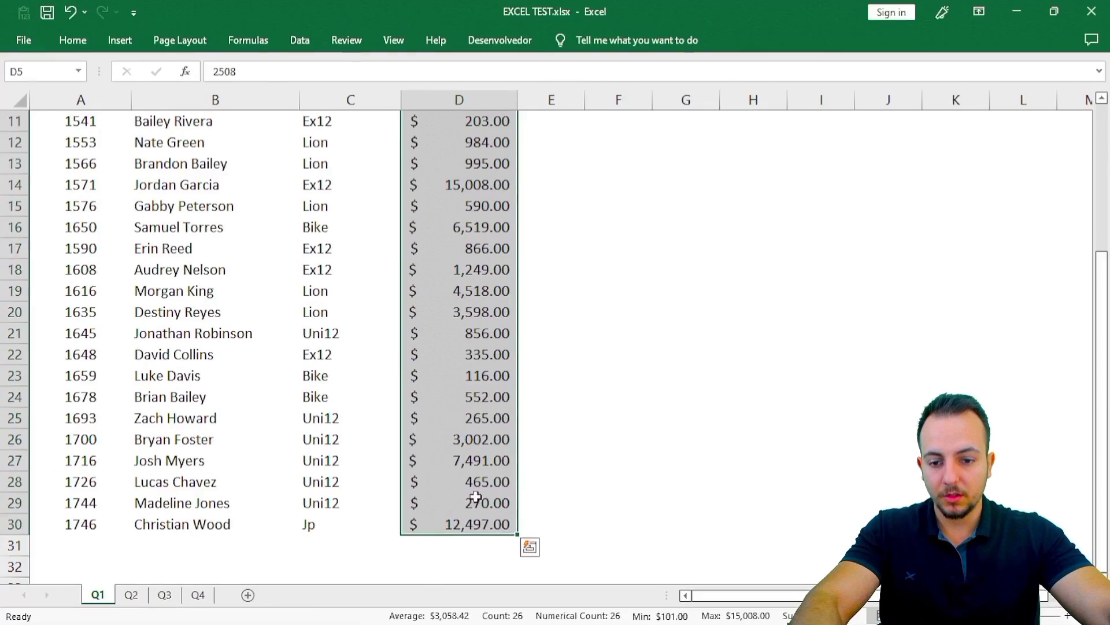
click(578, 472)
scroll(547, 343, up, 4)
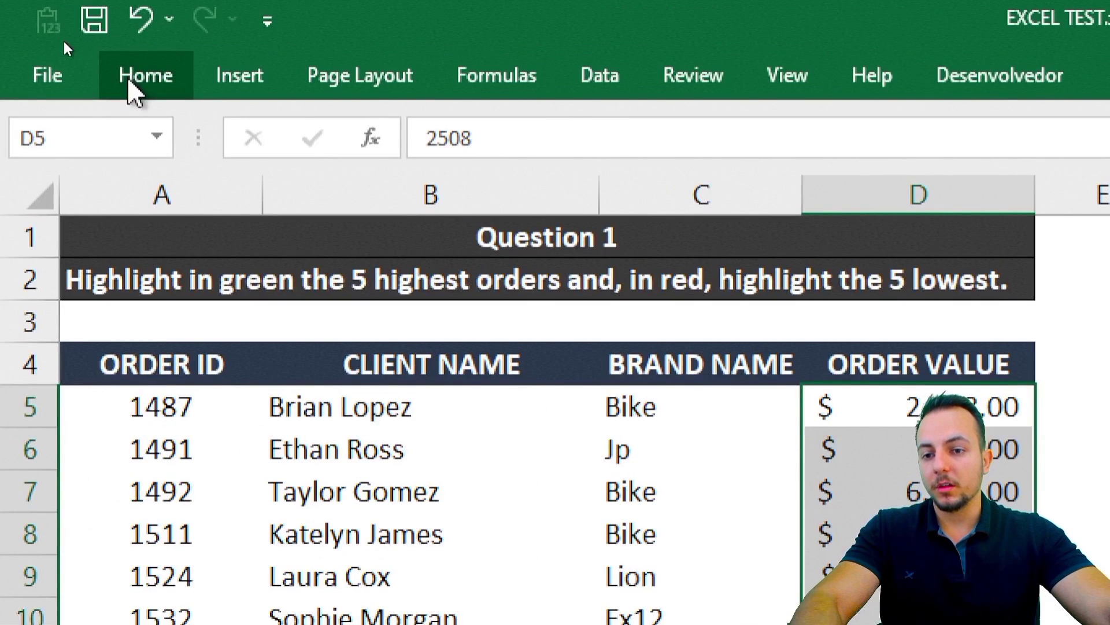
click(134, 87)
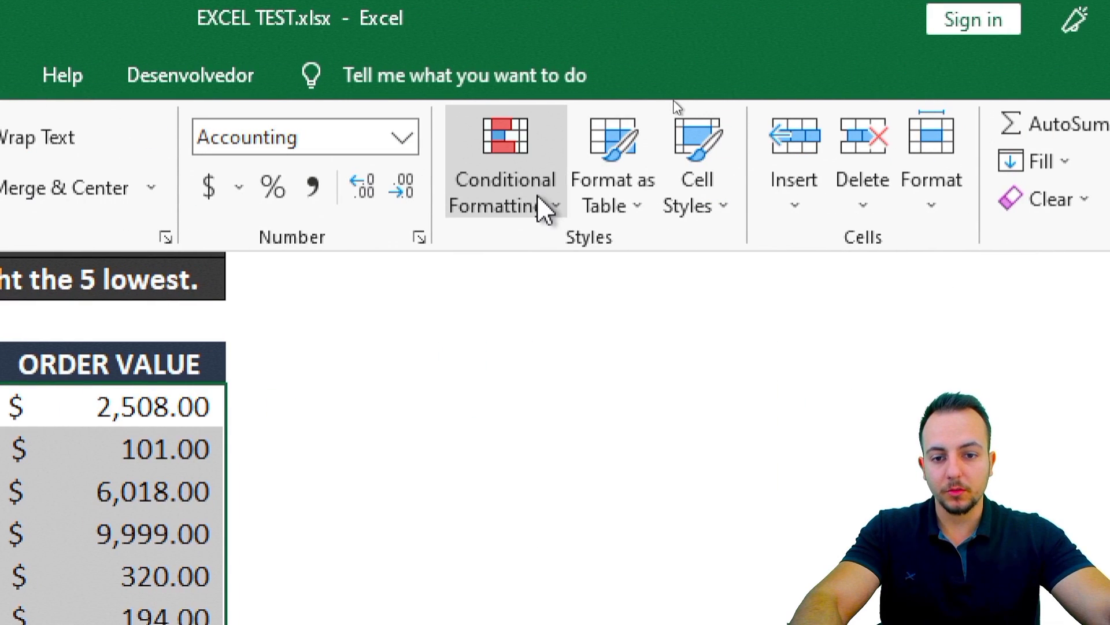
click(541, 199)
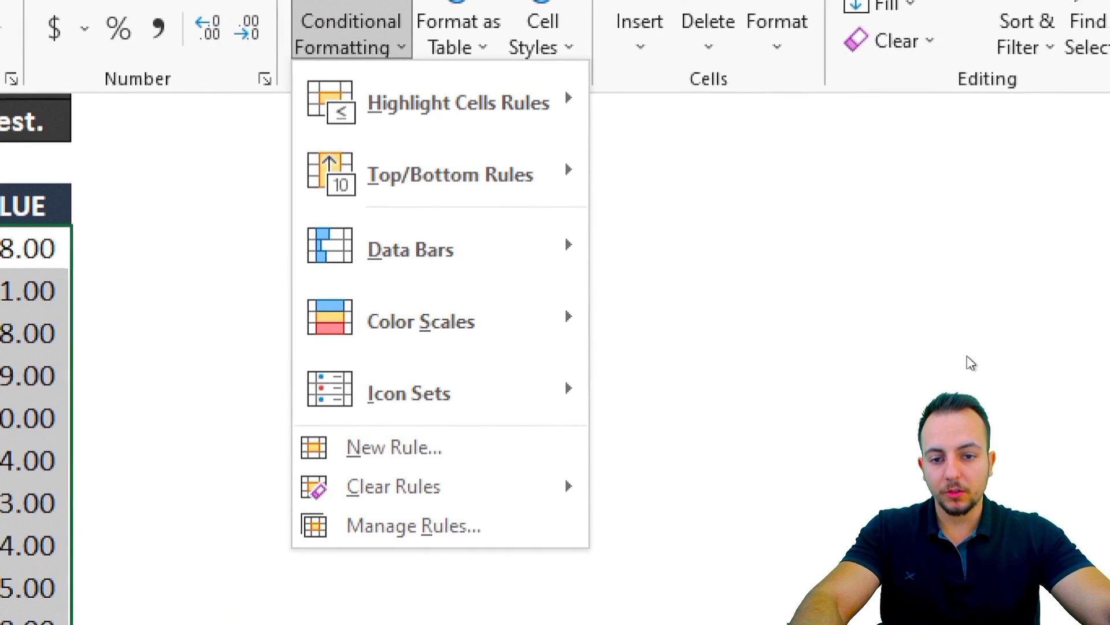
mouse_move(449, 178)
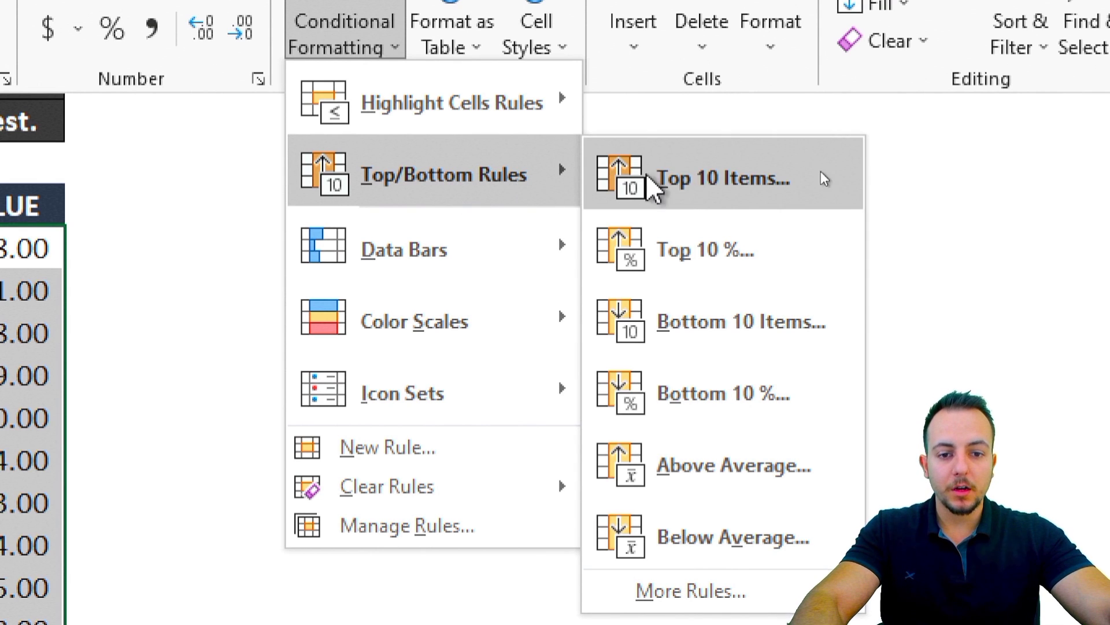
click(733, 179)
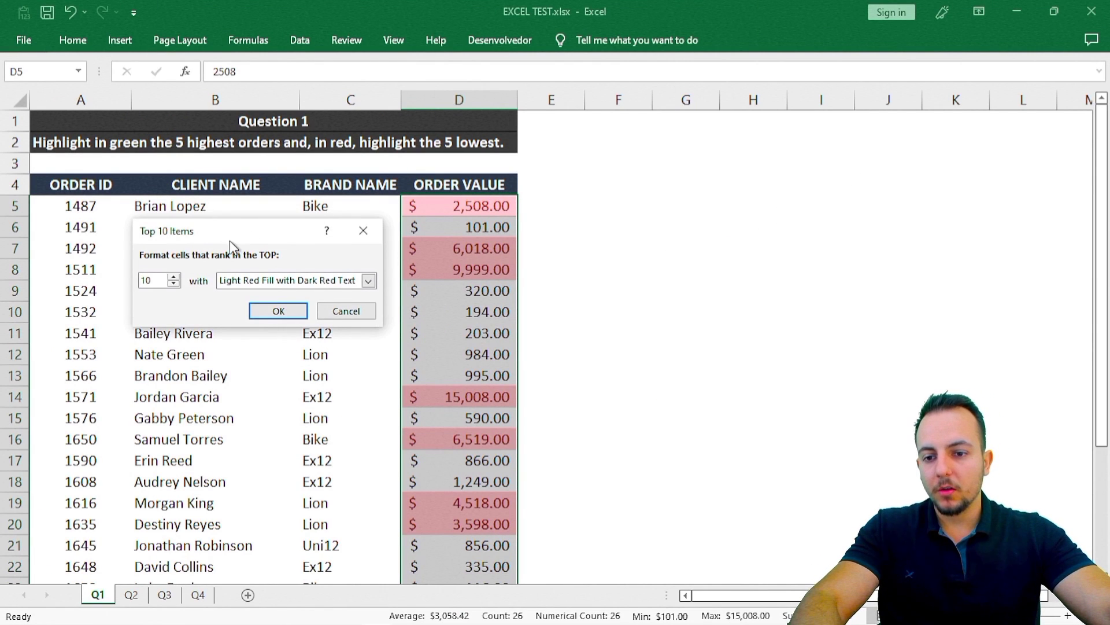
drag(229, 241, 195, 237)
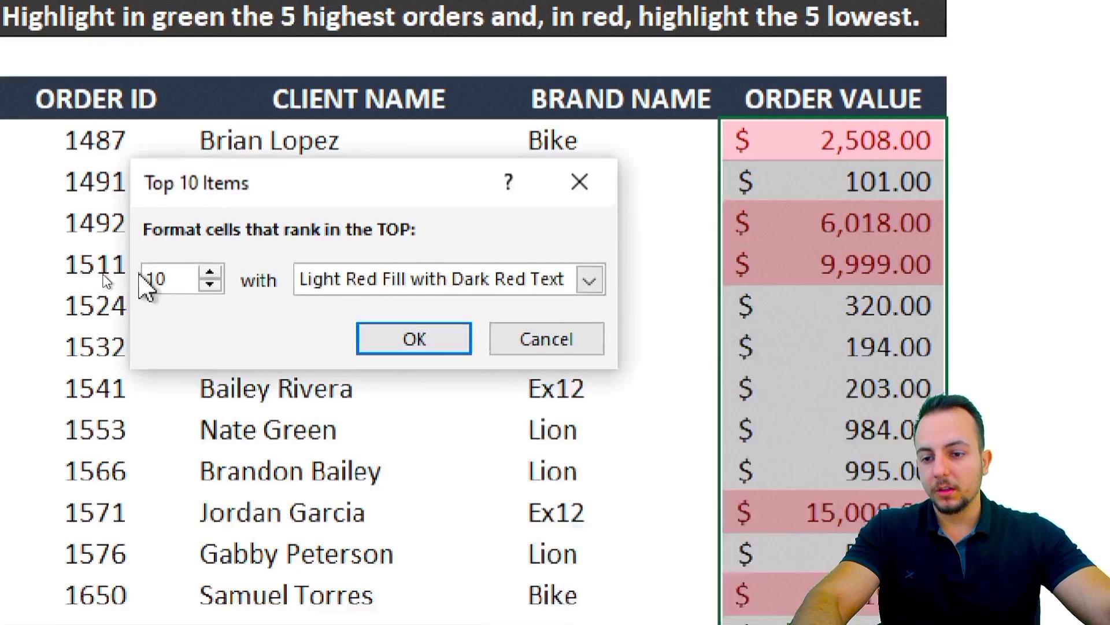
Step: Set the top rule to 5 items with Green Fill with Dark Green Text and apply it
drag(167, 279, 145, 285)
click(233, 284)
click(234, 284)
click(234, 285)
click(234, 284)
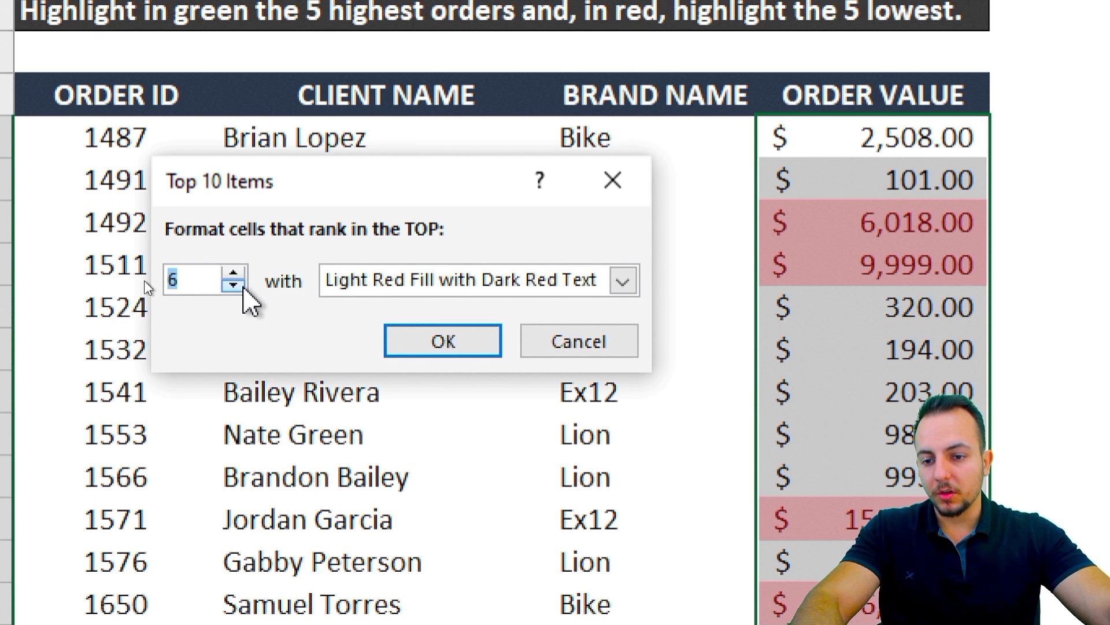
click(234, 285)
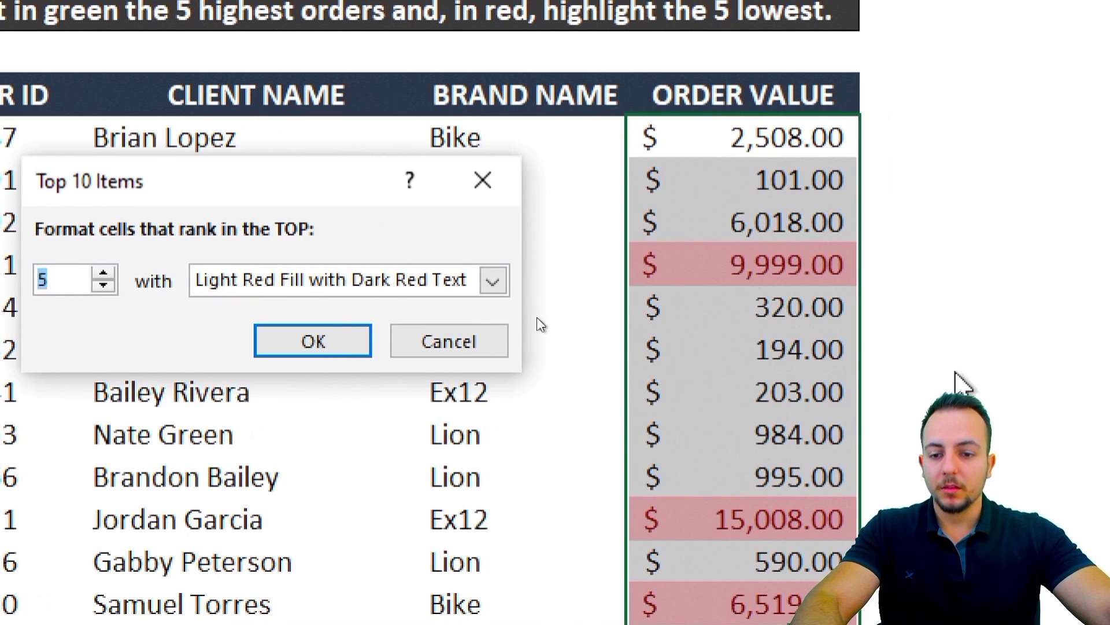
click(302, 284)
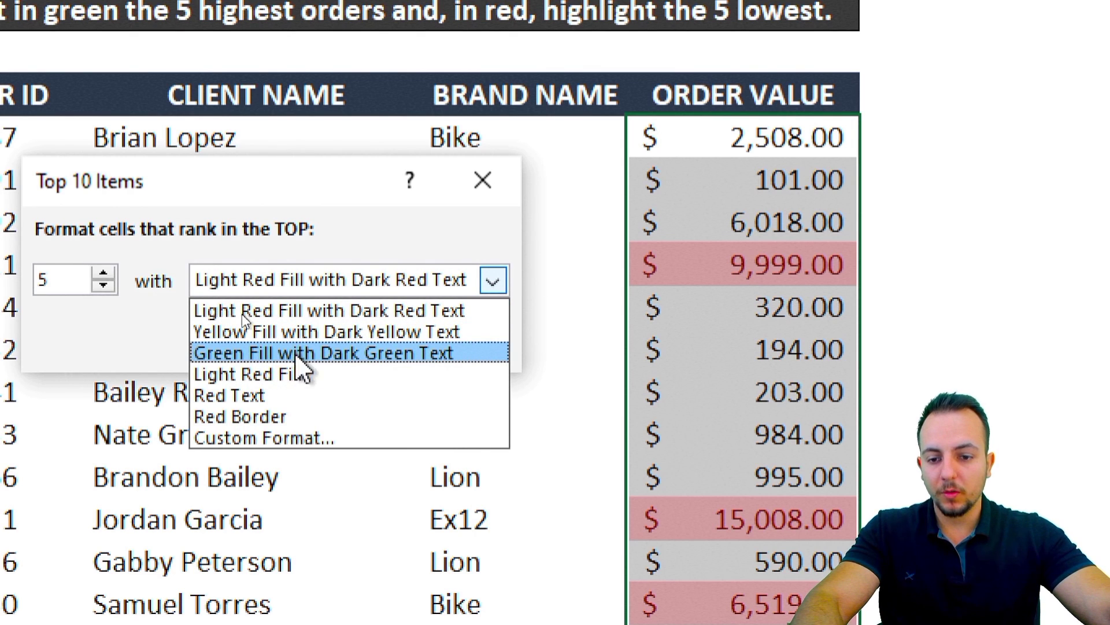
click(345, 354)
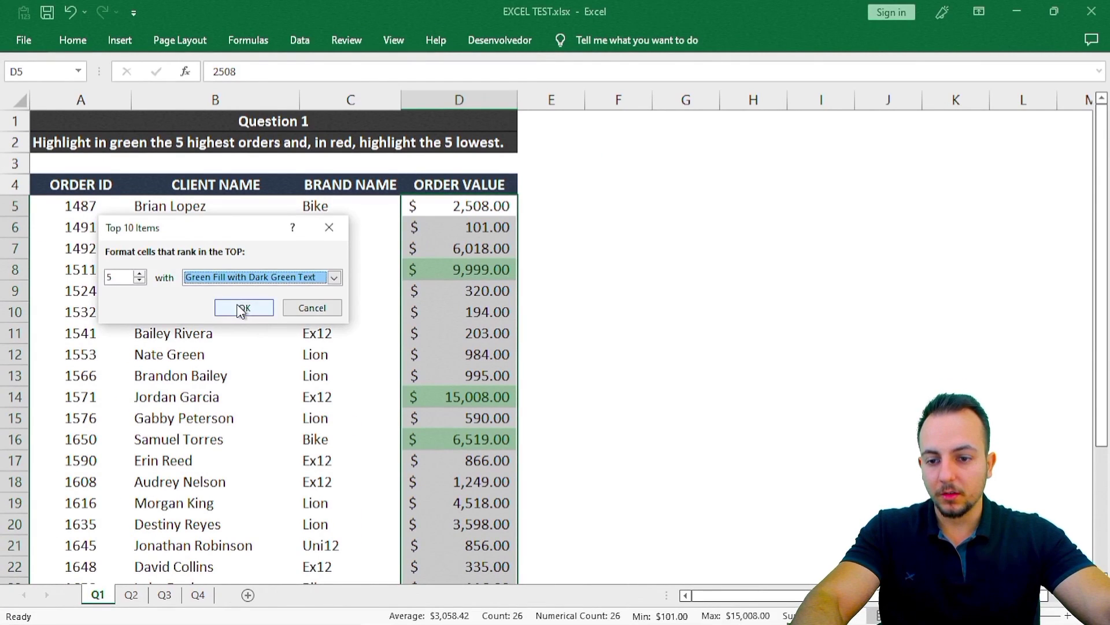
click(242, 309)
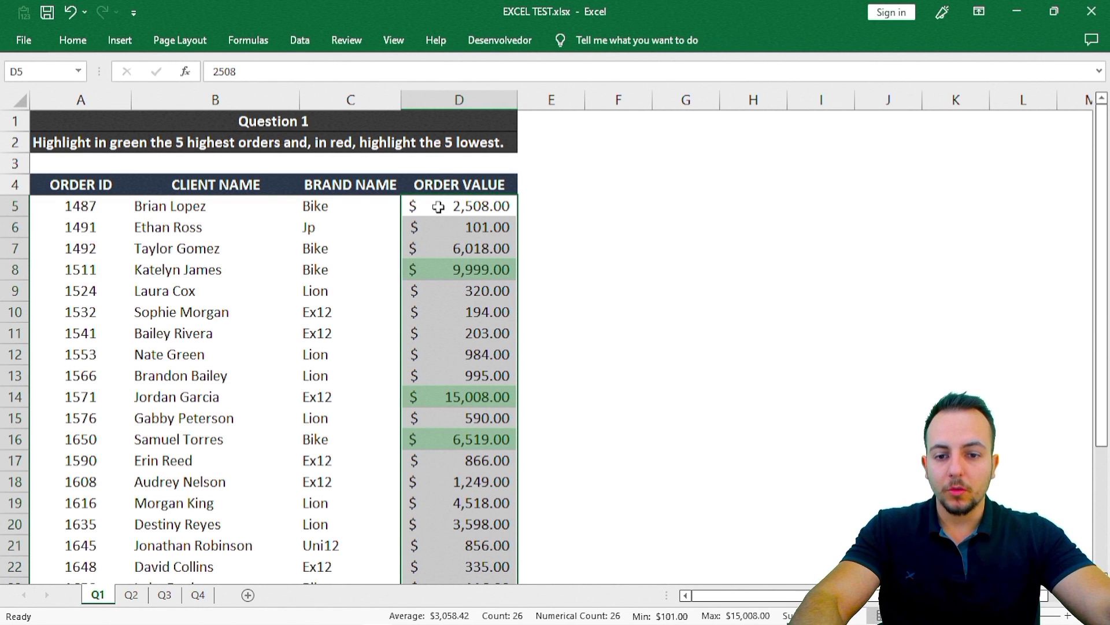
Step: Start a Bottom 10 Items conditional formatting rule on the same order values in D5:D30
drag(446, 207, 453, 544)
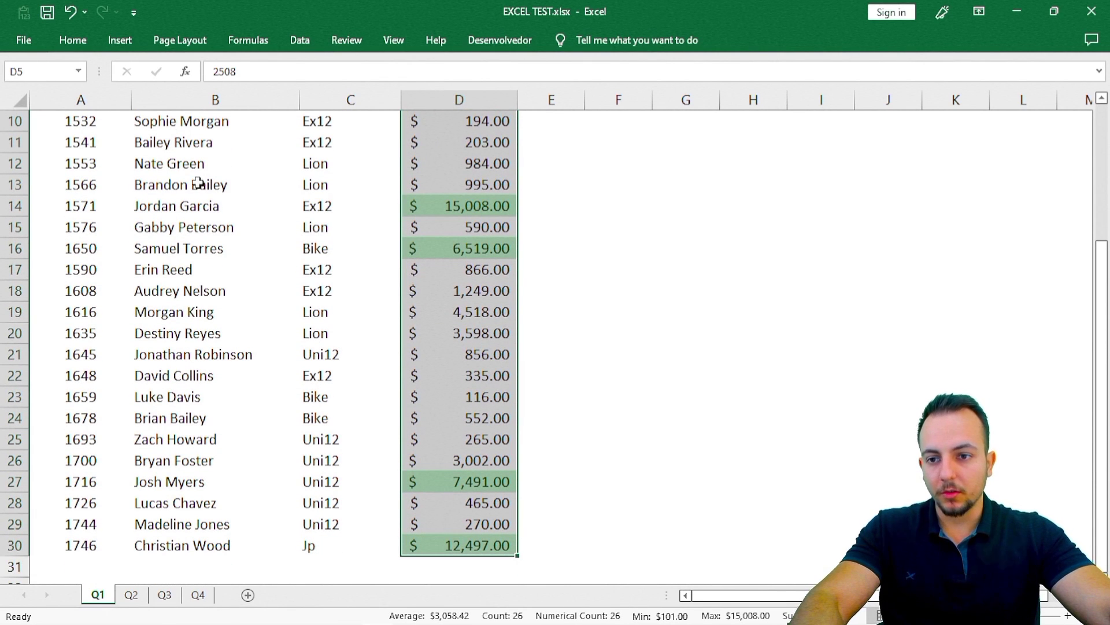
click(72, 40)
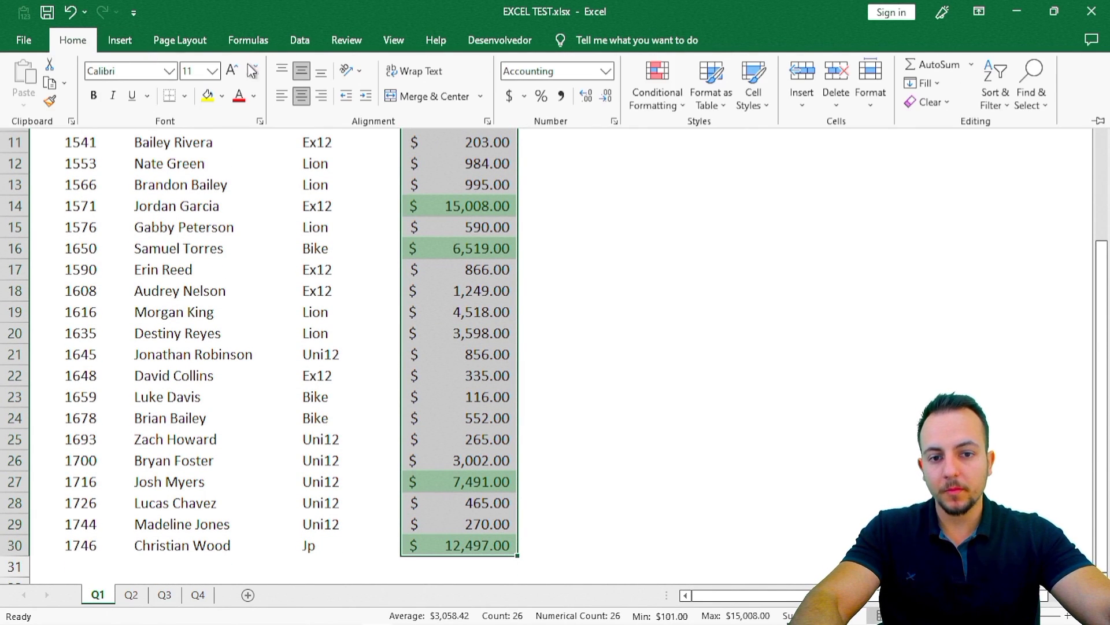
click(651, 109)
mouse_move(699, 165)
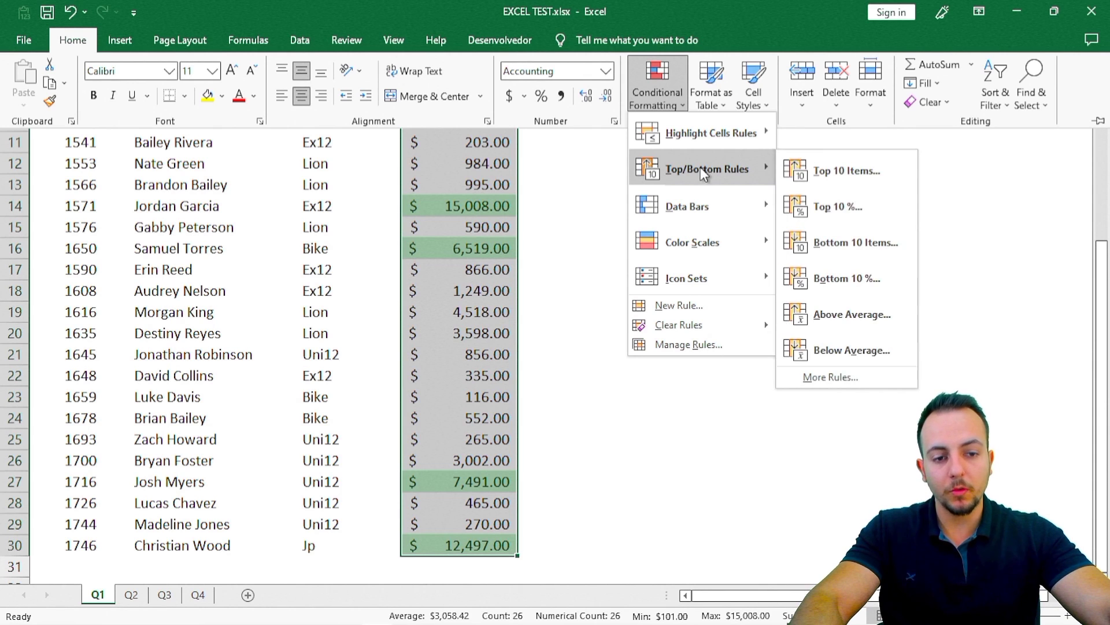
click(834, 248)
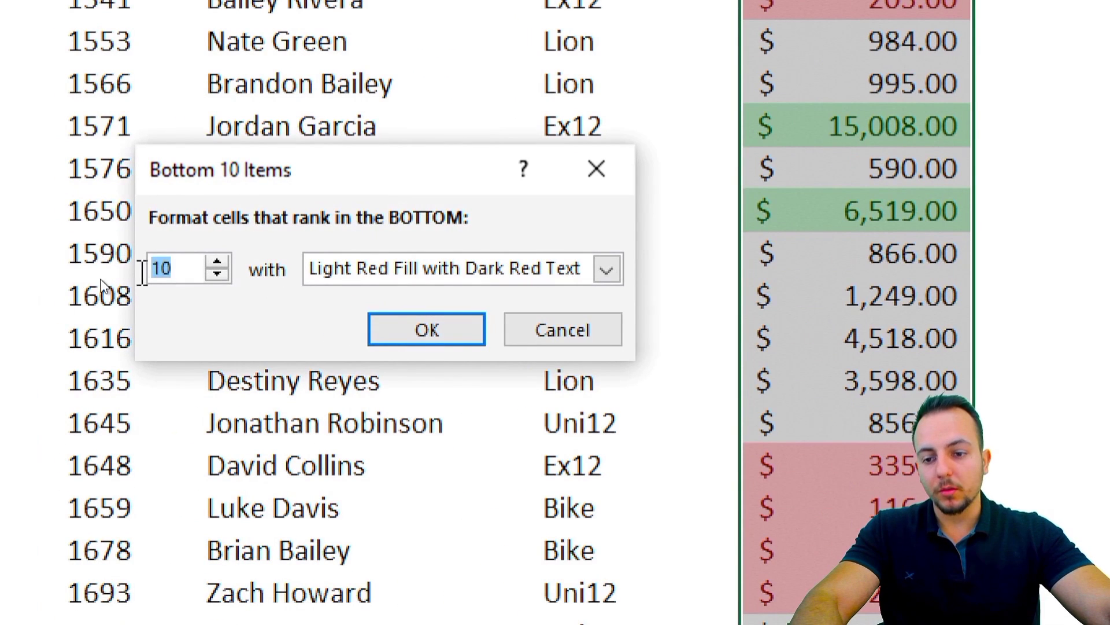
Step: Set the bottom rule to 5 items with Light Red Fill with Dark Red Text and apply it
double_click(113, 276)
click(217, 273)
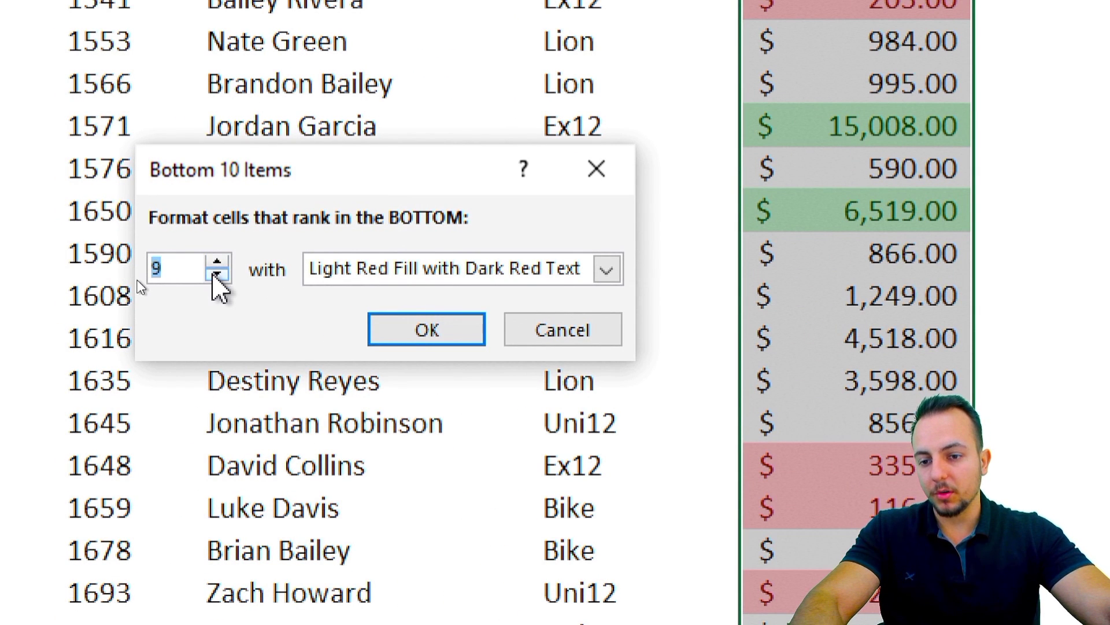
click(217, 273)
click(217, 274)
click(217, 273)
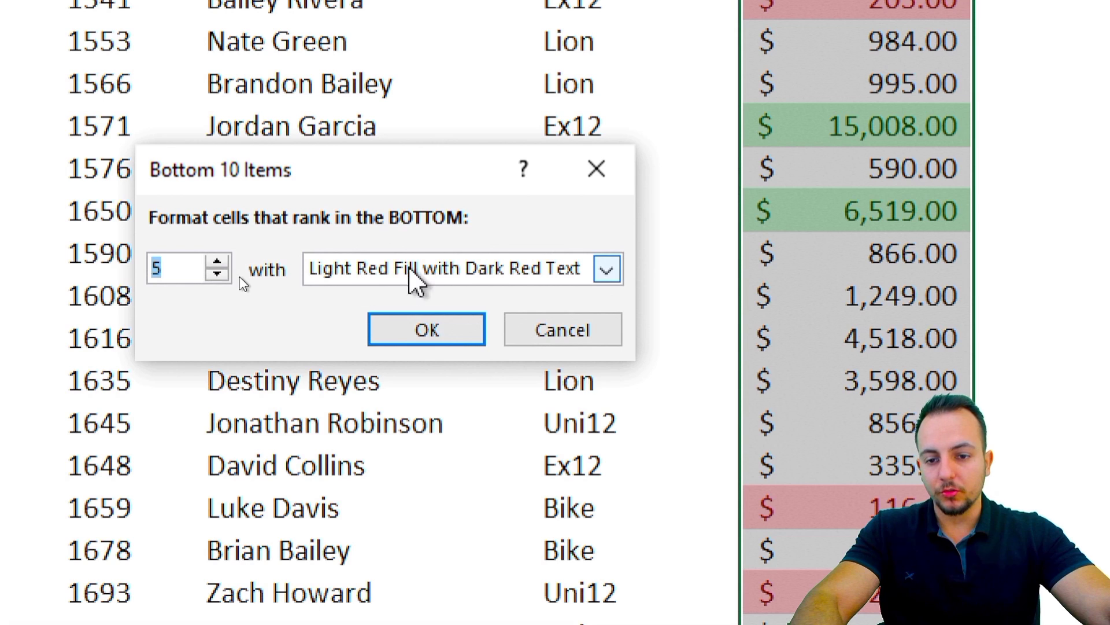
click(425, 275)
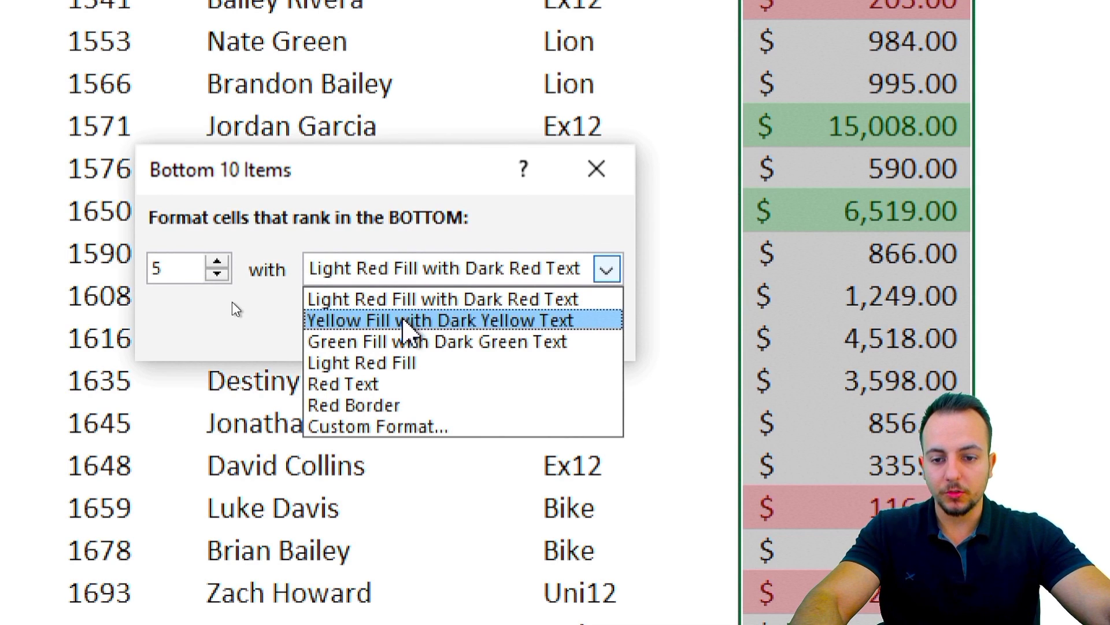
click(381, 300)
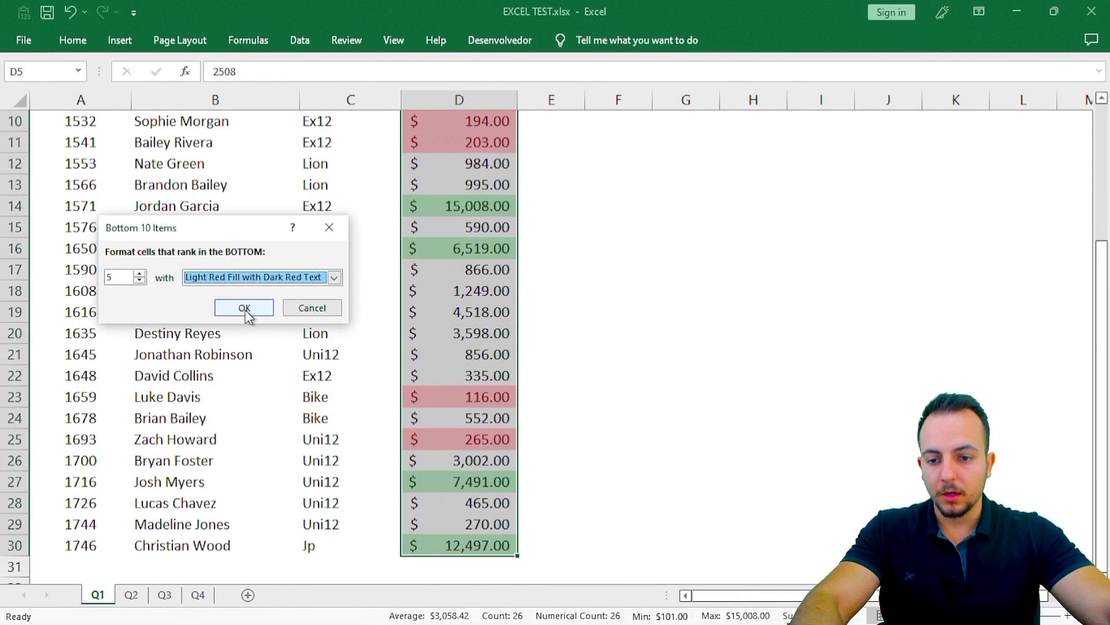
click(426, 327)
Step: Test the highlighting rules by entering 100000 as the order value in D12, and undo the entry
drag(1101, 290, 1102, 156)
click(444, 184)
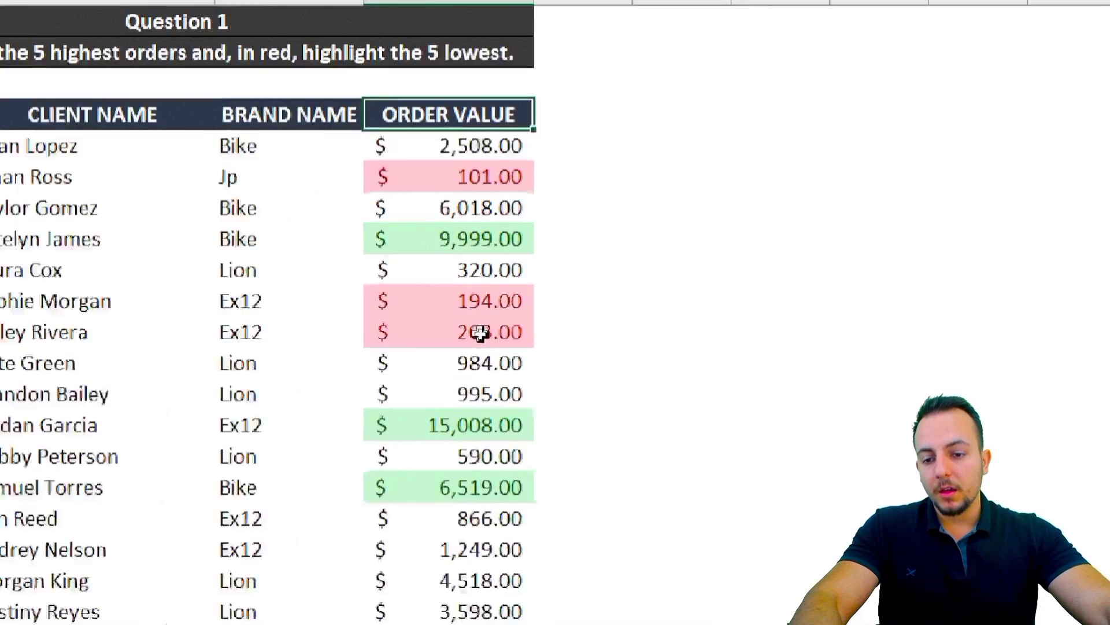
click(244, 301)
click(509, 285)
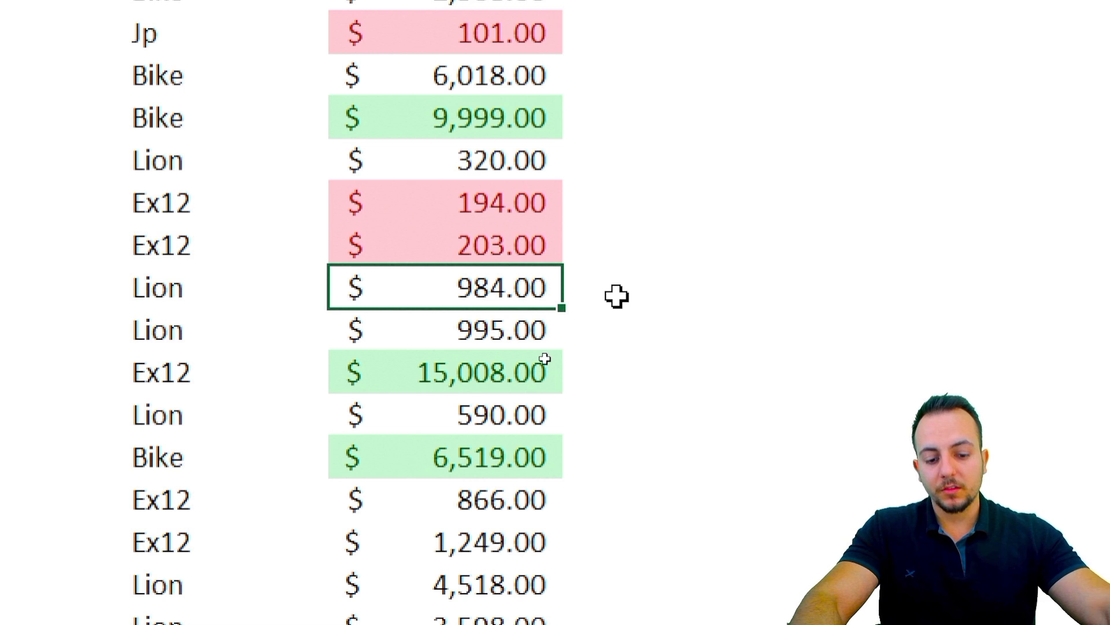
text(100000)
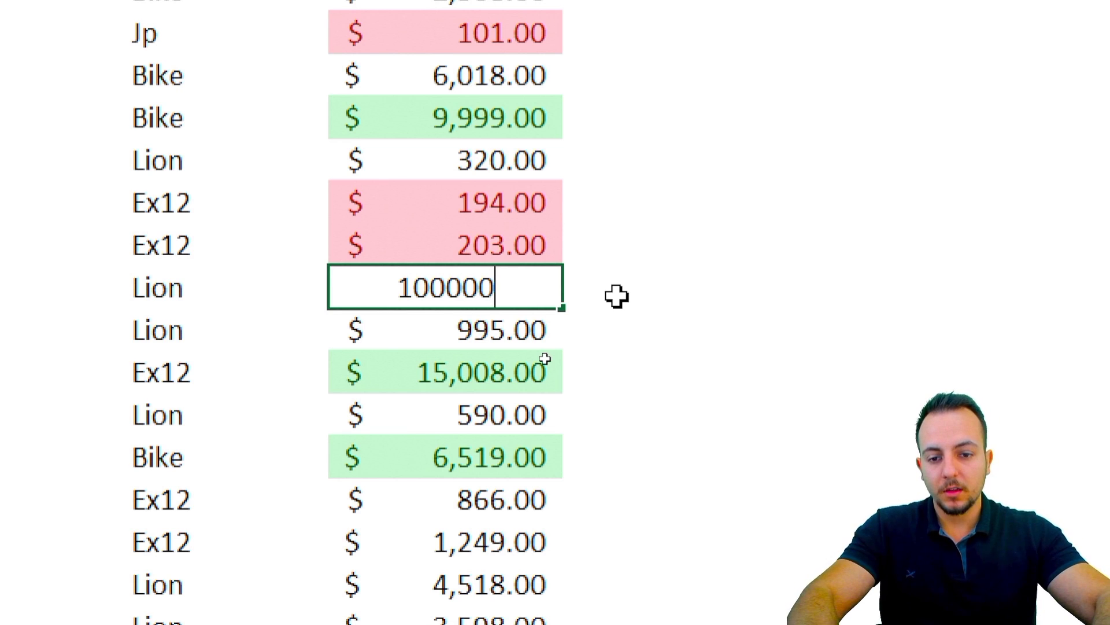
key(ctrl+Return)
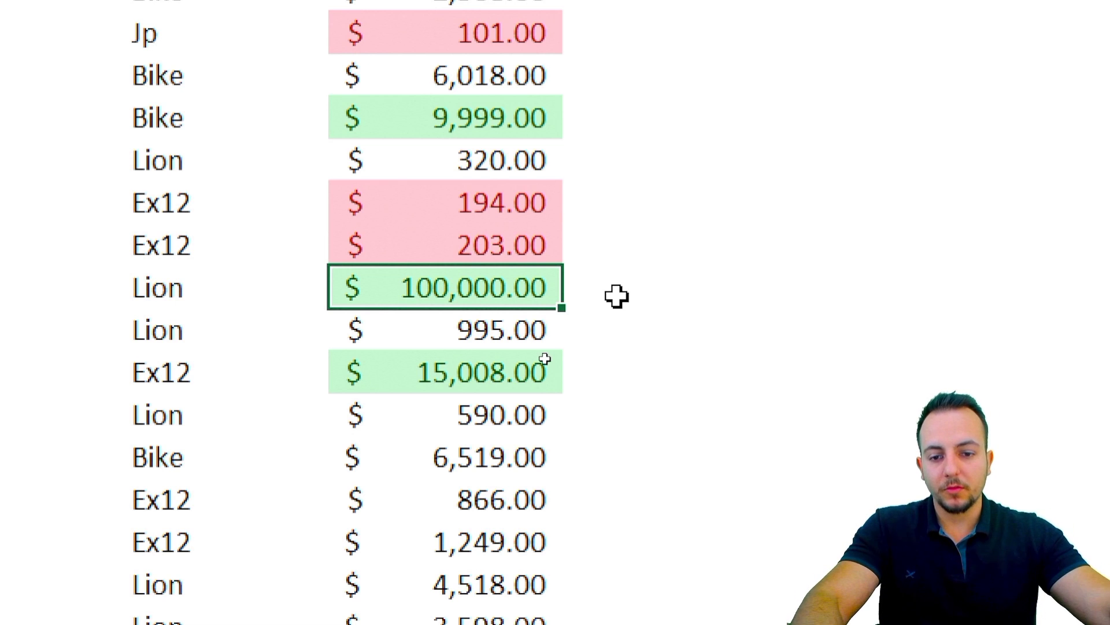
key(ctrl+2)
mouse_move(583, 253)
mouse_down()
mouse_move(445, 250)
mouse_move(318, 312)
mouse_move(596, 292)
mouse_move(583, 253)
mouse_move(636, 244)
mouse_move(711, 159)
mouse_up()
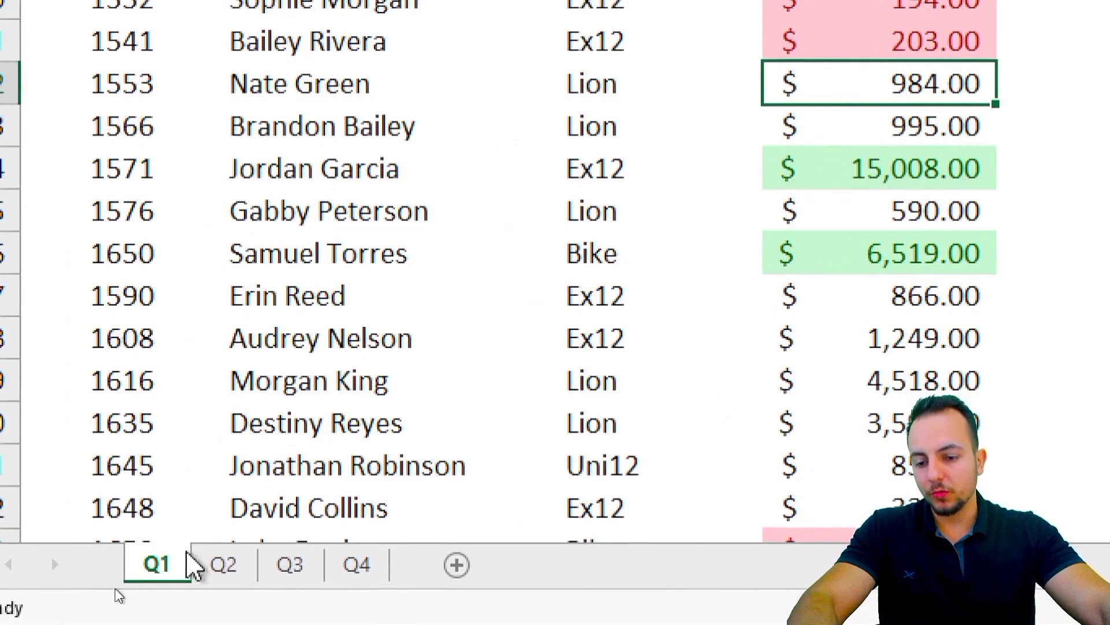
Step: Open sheet Q2 and examine the project table's Projects, Estimated Revenue, Estimated Profit and Decision columns
click(227, 568)
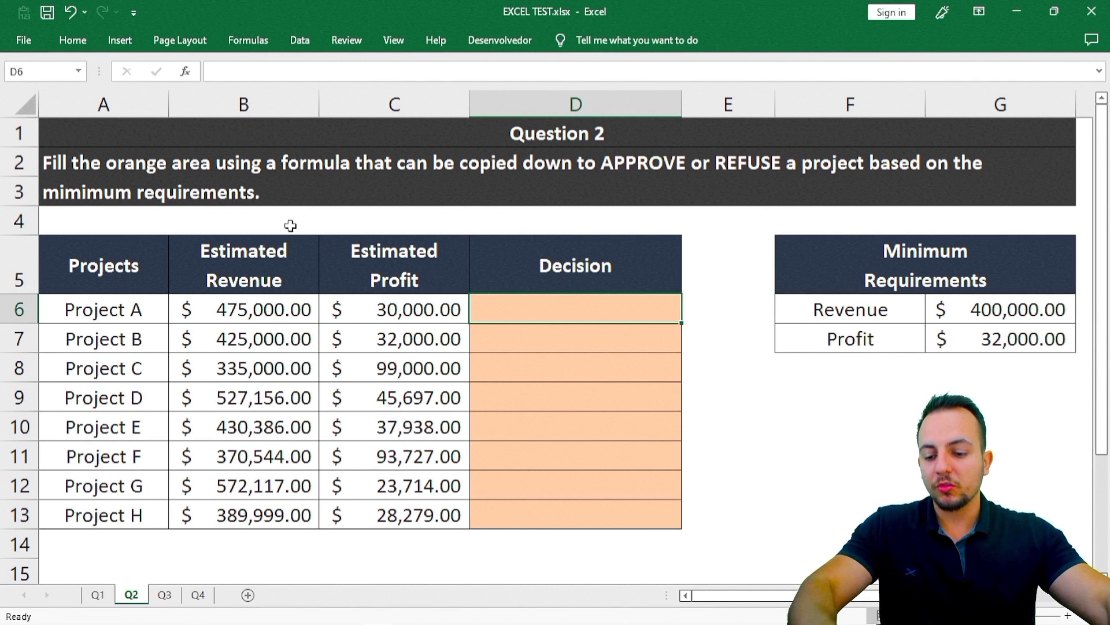
key(ctrl+l)
mouse_move(28, 218)
mouse_down()
mouse_move(325, 436)
mouse_move(721, 544)
mouse_up()
key(ctrl+z)
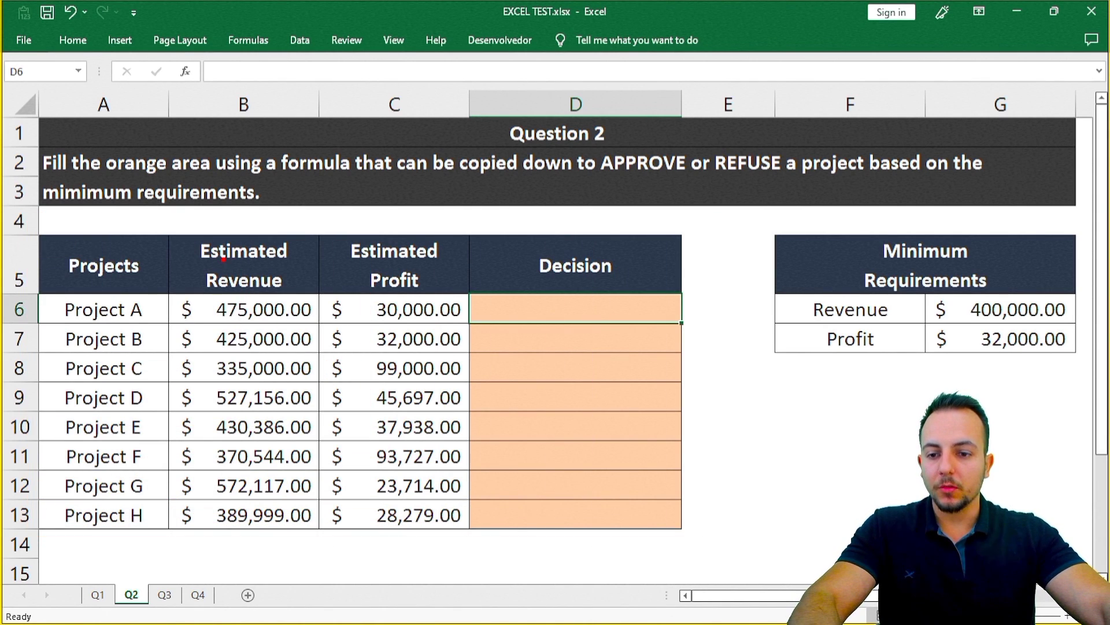
mouse_move(41, 222)
mouse_down()
mouse_move(134, 502)
mouse_move(160, 534)
mouse_up()
mouse_move(178, 218)
mouse_down()
mouse_move(330, 532)
mouse_move(330, 556)
mouse_up()
drag(325, 205, 473, 553)
mouse_move(505, 225)
mouse_down()
mouse_move(606, 368)
mouse_move(634, 540)
mouse_up()
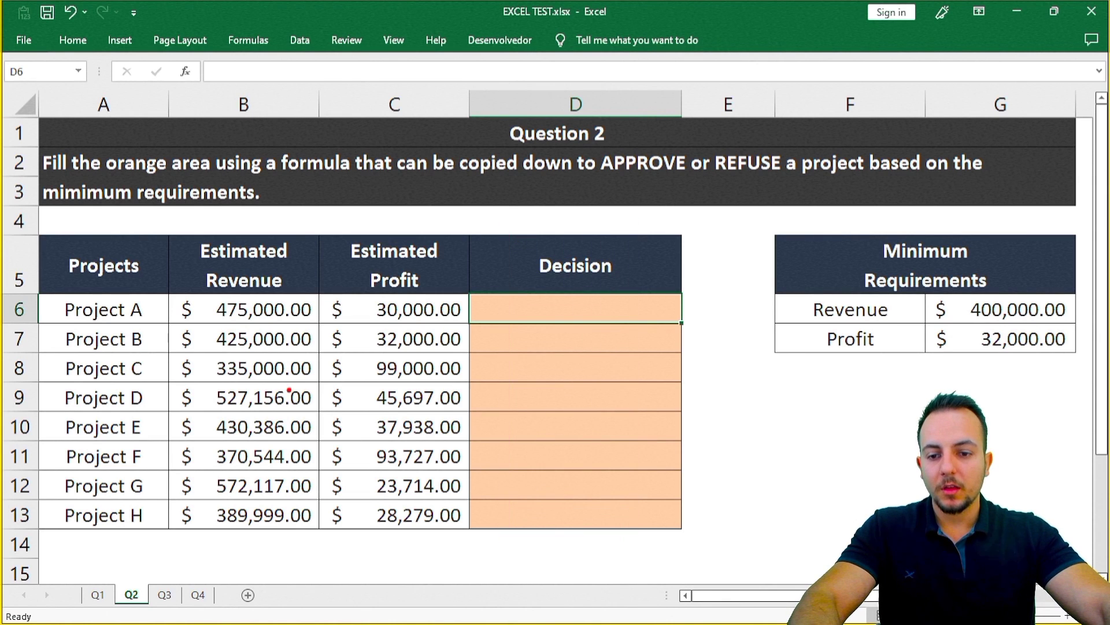
Step: Examine Project A's row against the revenue and profit figures in the Minimum Requirements table
mouse_move(53, 292)
mouse_down()
mouse_move(272, 332)
mouse_move(695, 333)
mouse_up()
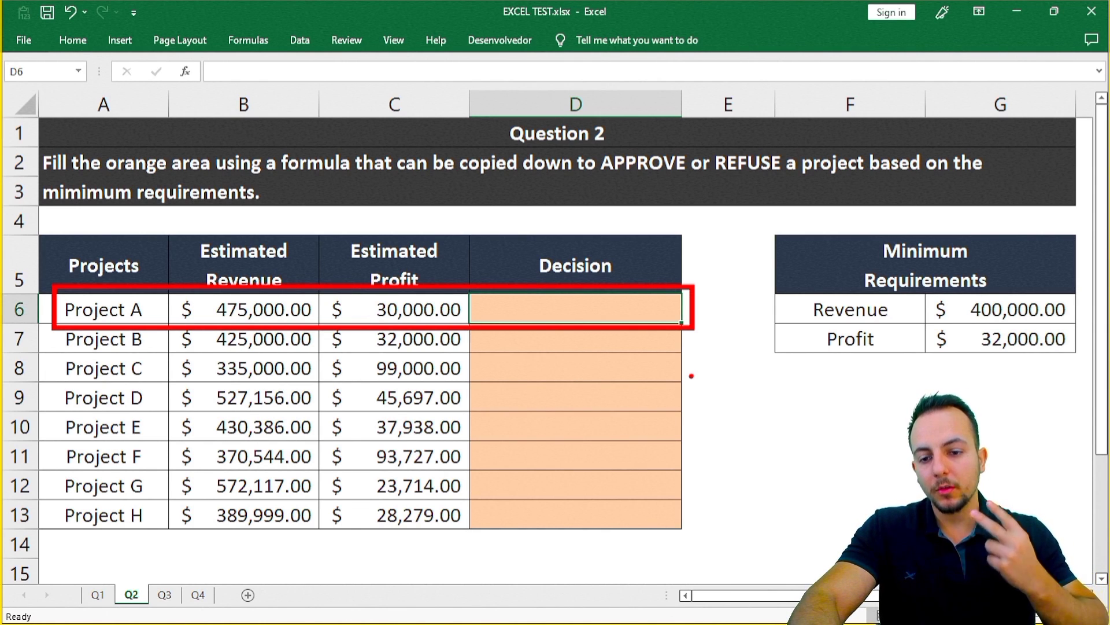
key(e)
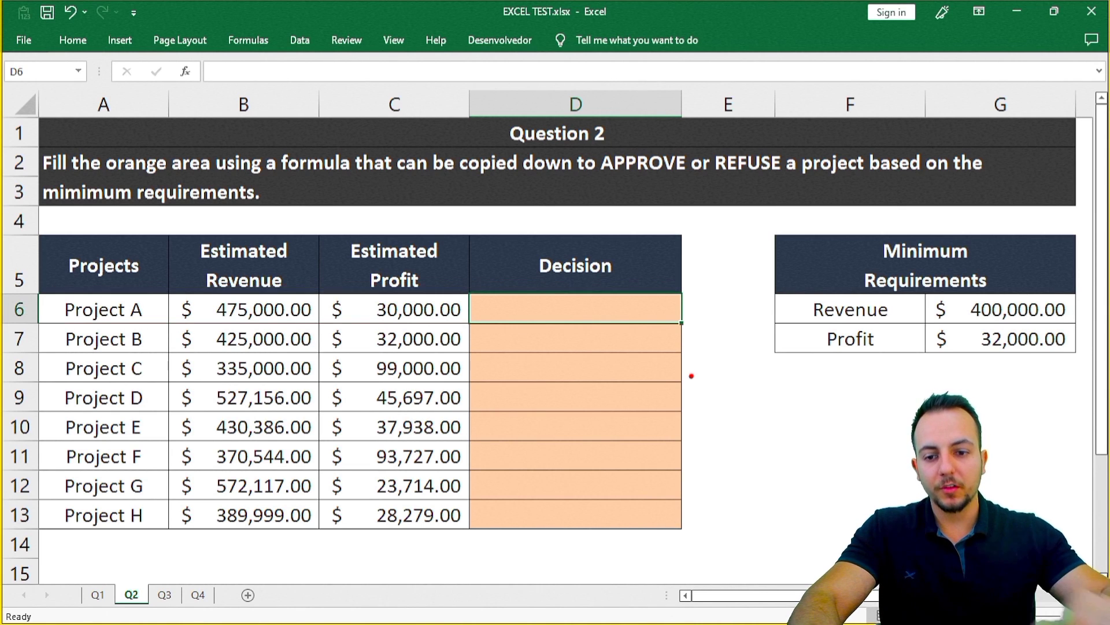
drag(805, 287, 1077, 332)
key(e)
drag(845, 229, 1007, 297)
key(e)
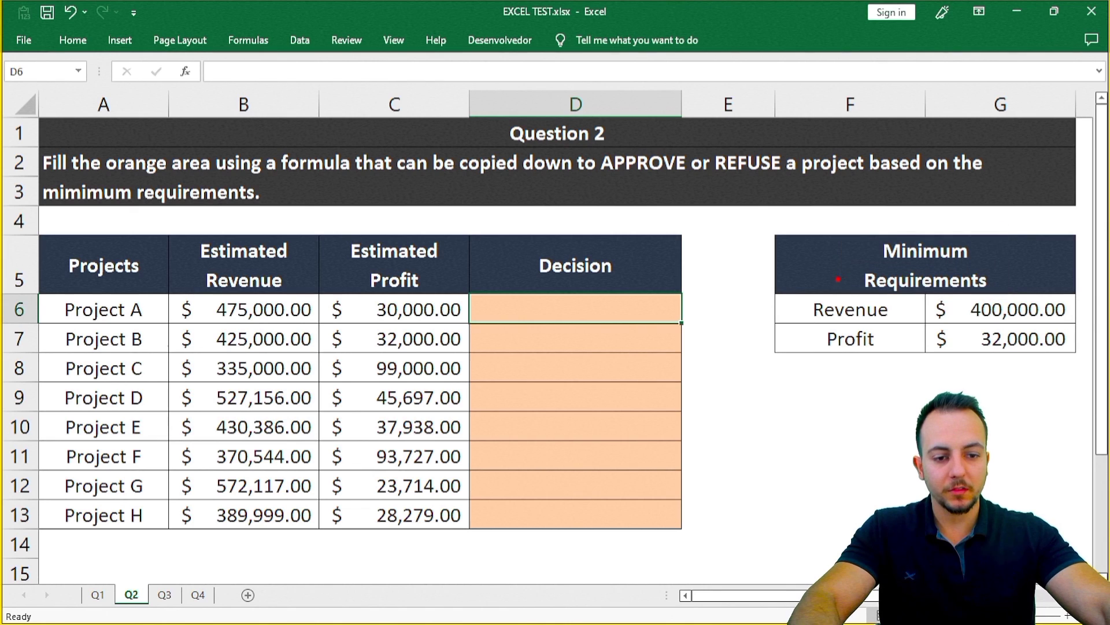
Step: Compare Project A's estimated revenue and estimated profit with the corresponding minimum requirements
mouse_move(805, 286)
mouse_down()
mouse_move(835, 304)
mouse_move(1041, 334)
mouse_move(1082, 325)
mouse_up()
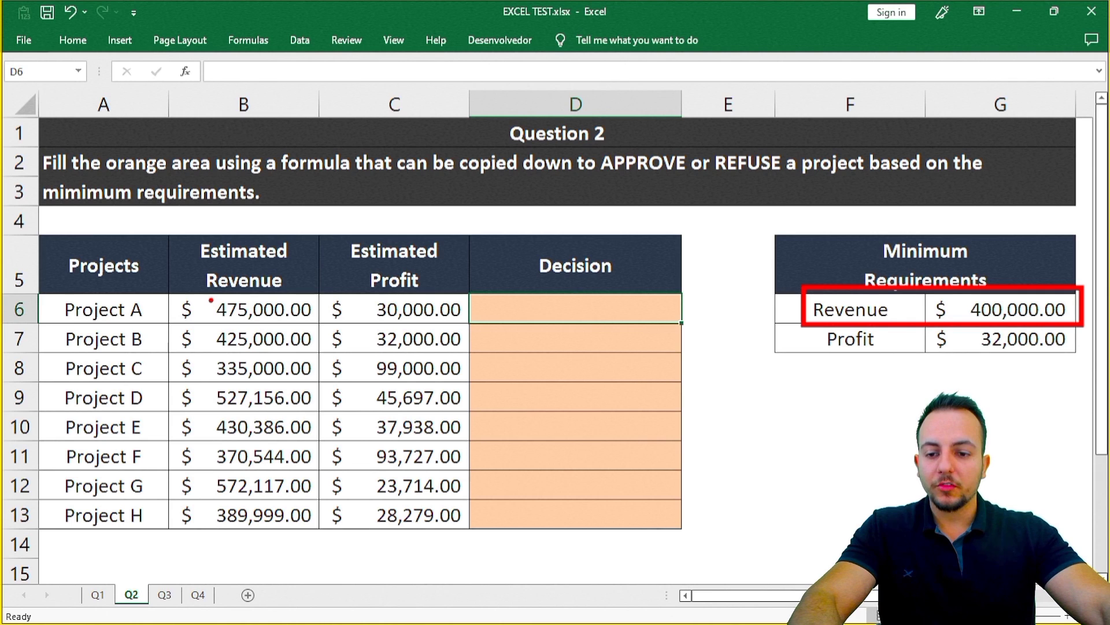
drag(205, 292, 317, 325)
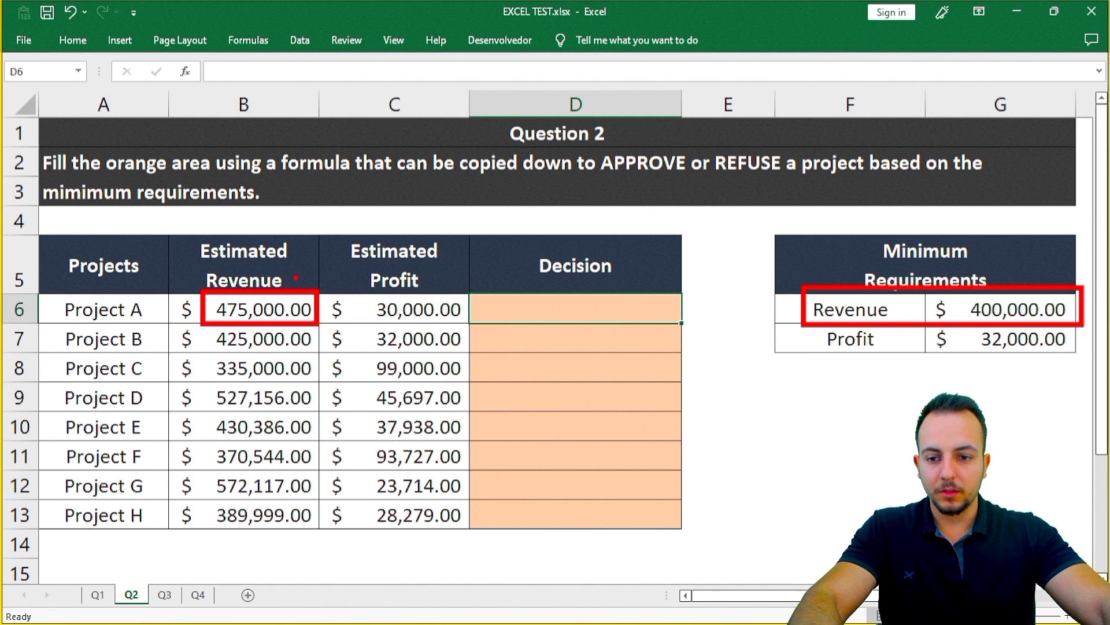
drag(297, 281, 337, 214)
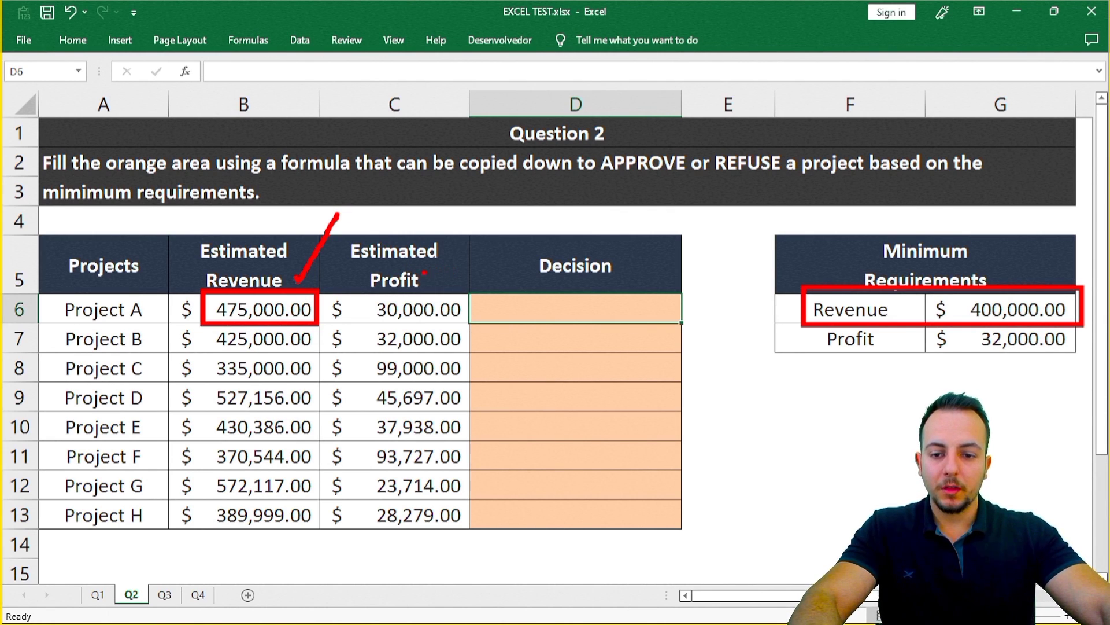
mouse_move(355, 288)
mouse_down()
mouse_move(457, 324)
mouse_move(356, 288)
mouse_up()
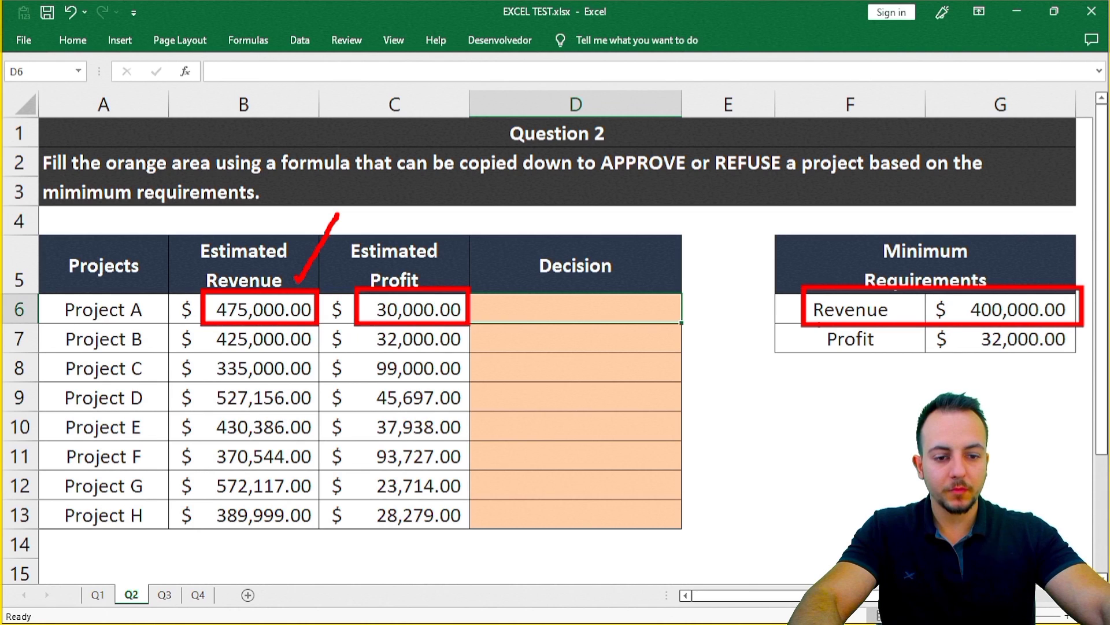
mouse_move(802, 325)
mouse_down()
mouse_move(1045, 360)
mouse_move(1084, 323)
mouse_move(800, 322)
mouse_up()
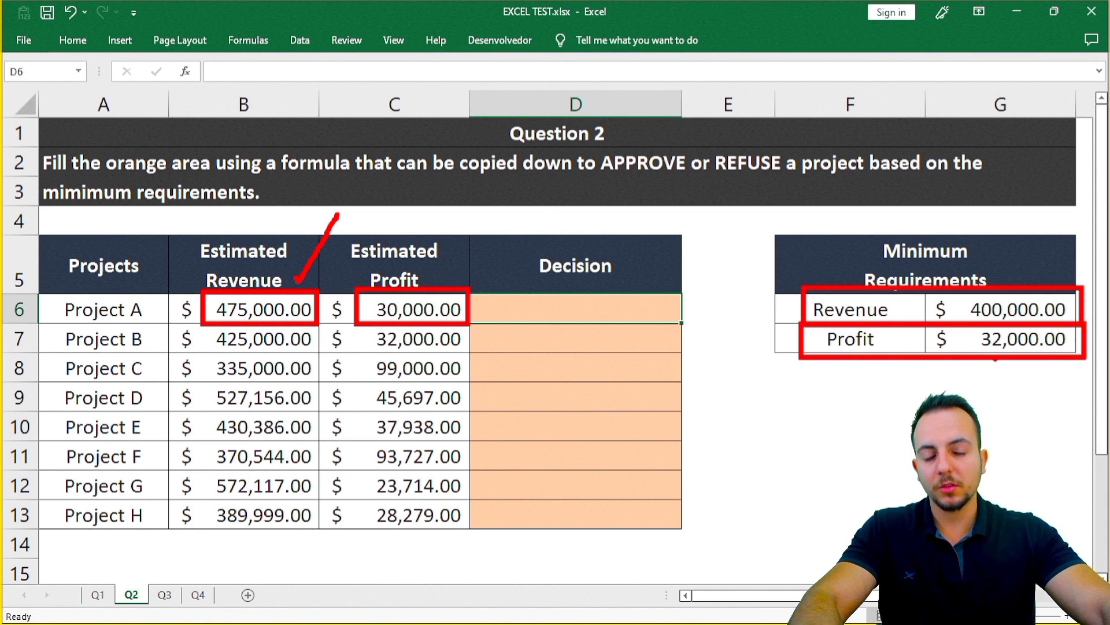
mouse_move(441, 278)
mouse_down()
mouse_move(475, 254)
mouse_move(473, 279)
mouse_up()
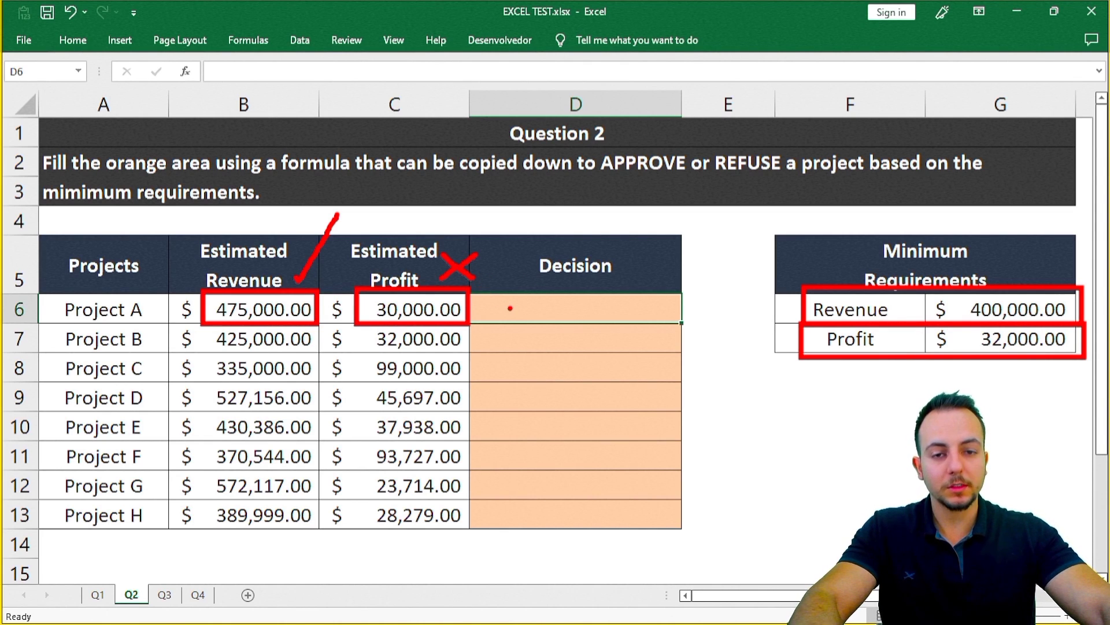
key(Escape)
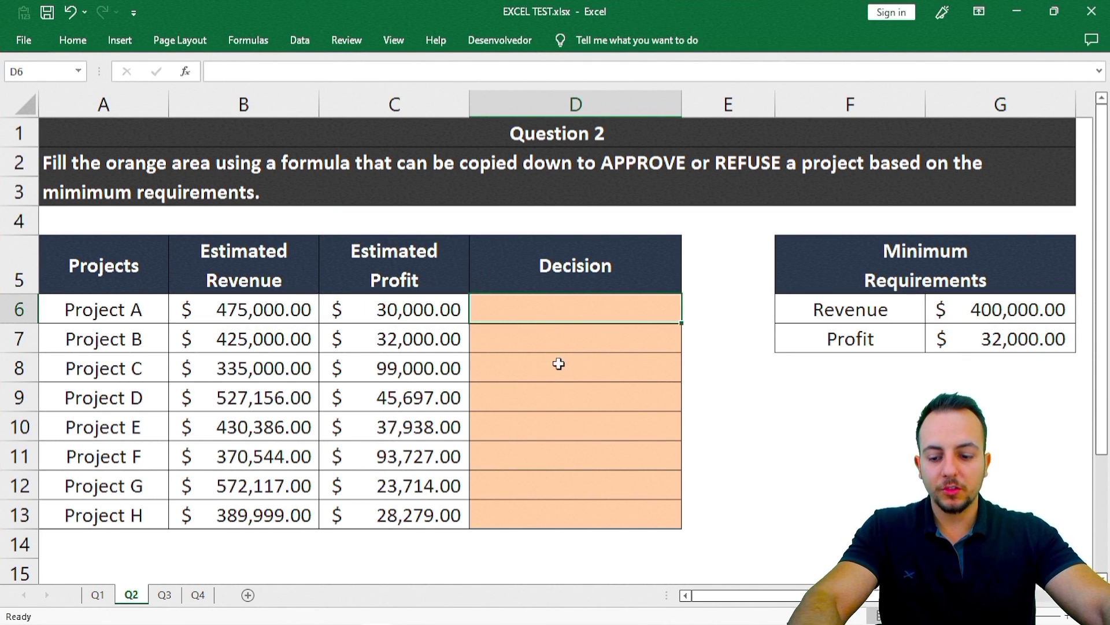
Step: Enter REFUSE as plain text in D6 for Project A's decision, and clear the cell
text(REFUSE)
key(Return)
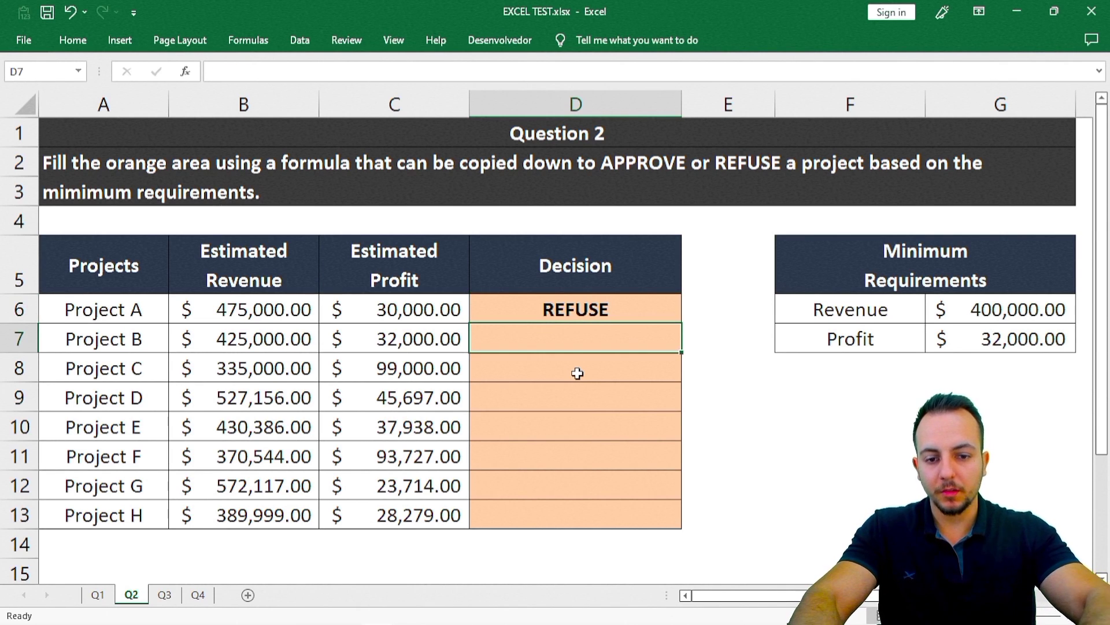
click(521, 316)
key(Delete)
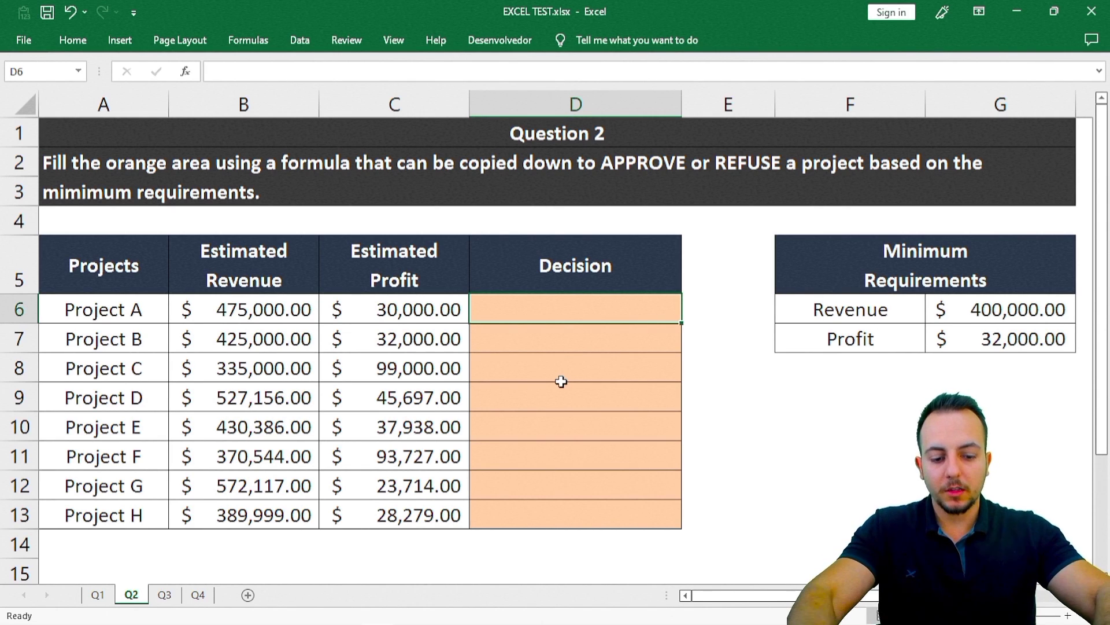
Step: Begin an IF formula in D6 with a nested AND whose first condition is B6>=$G$6, using an absolute reference to the minimum revenue
text(=IF)
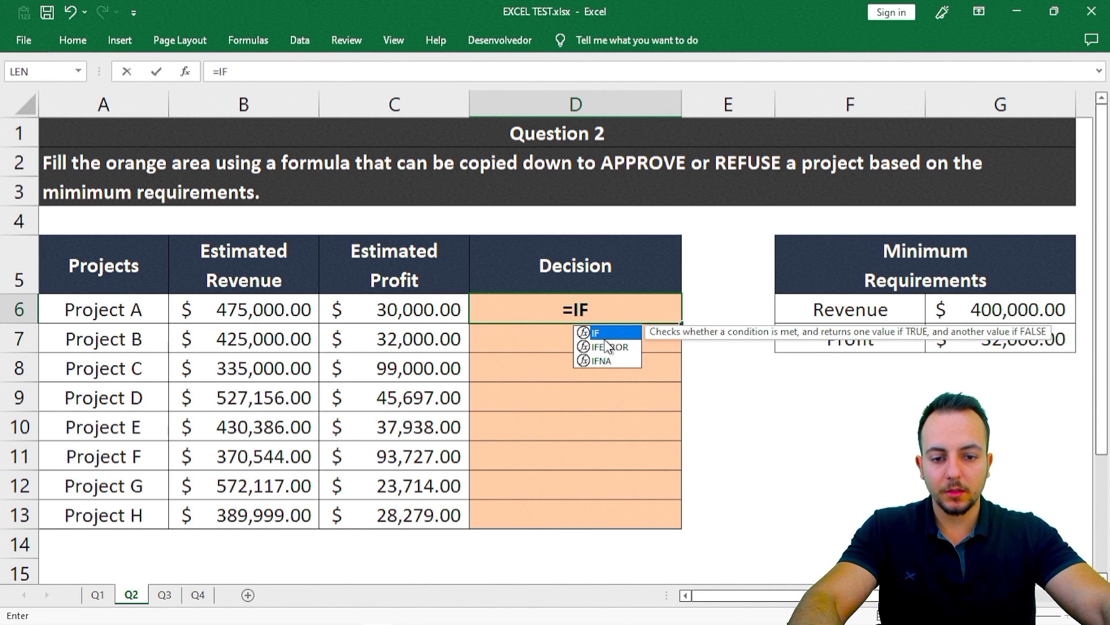
text(()
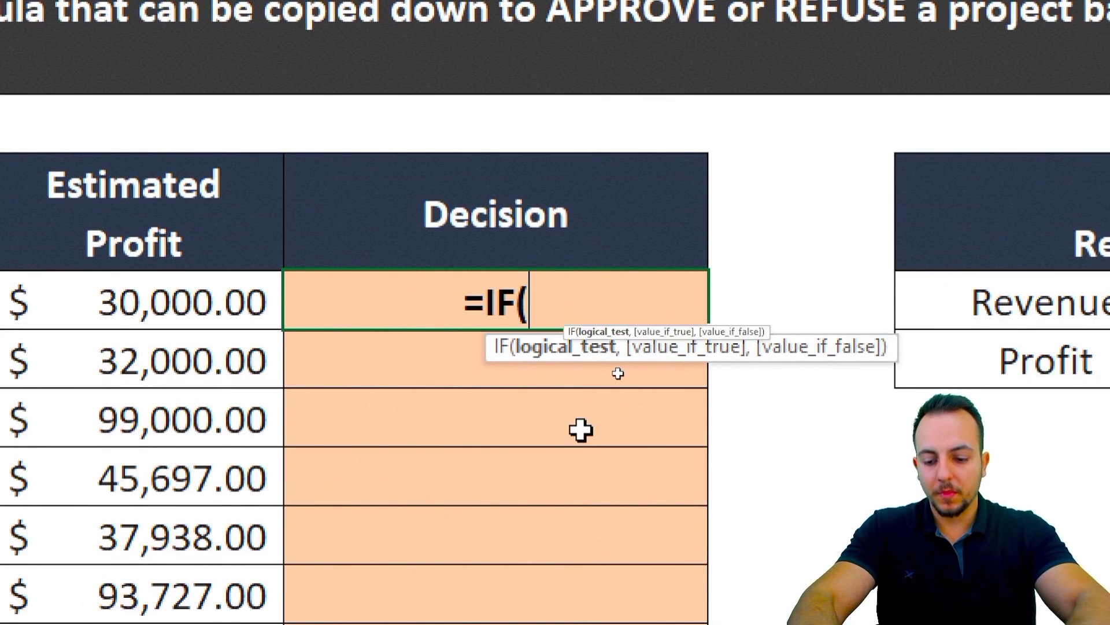
text(AND)
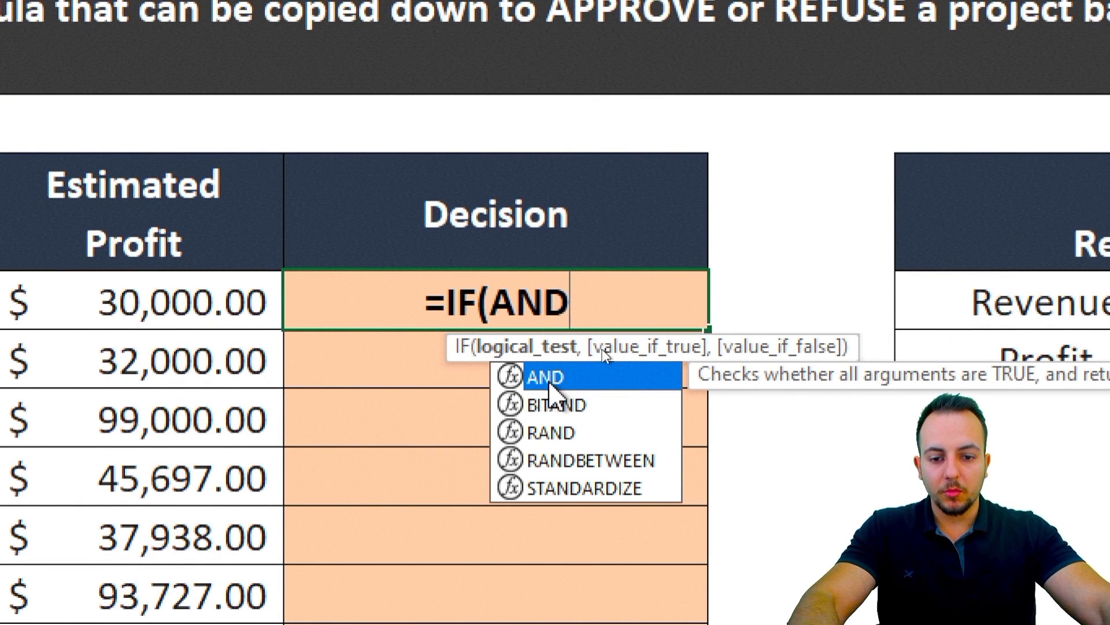
text(()
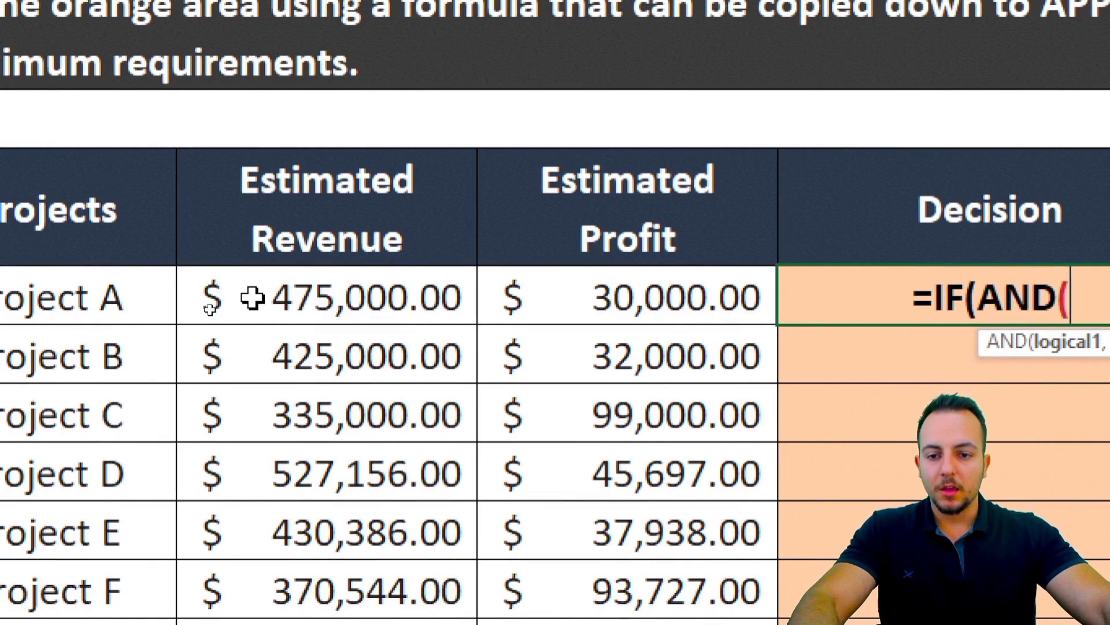
click(252, 298)
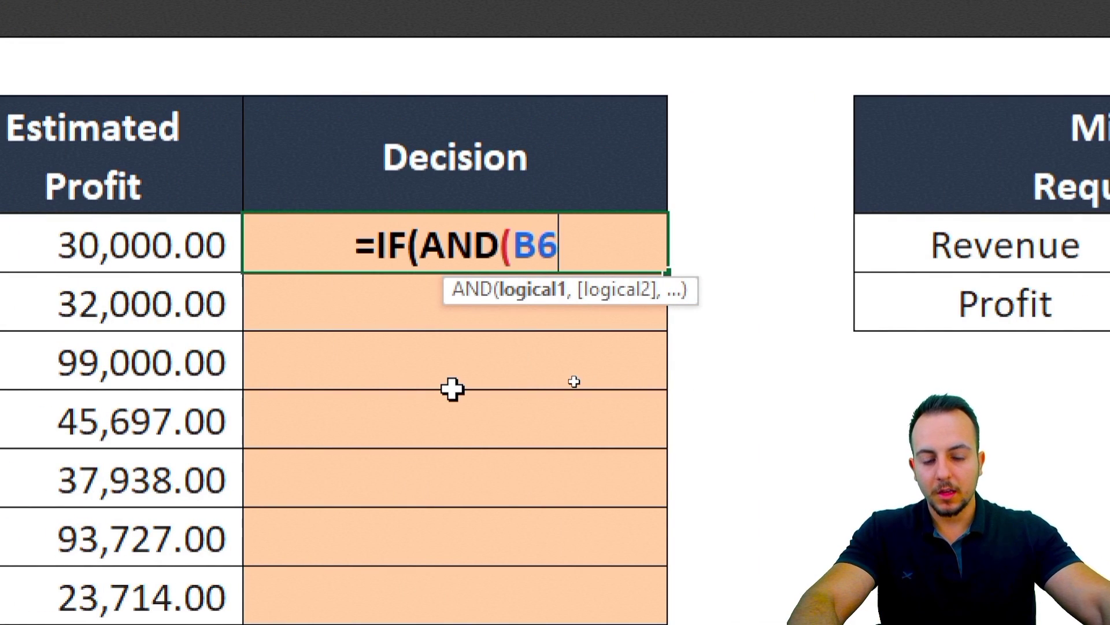
text(>)
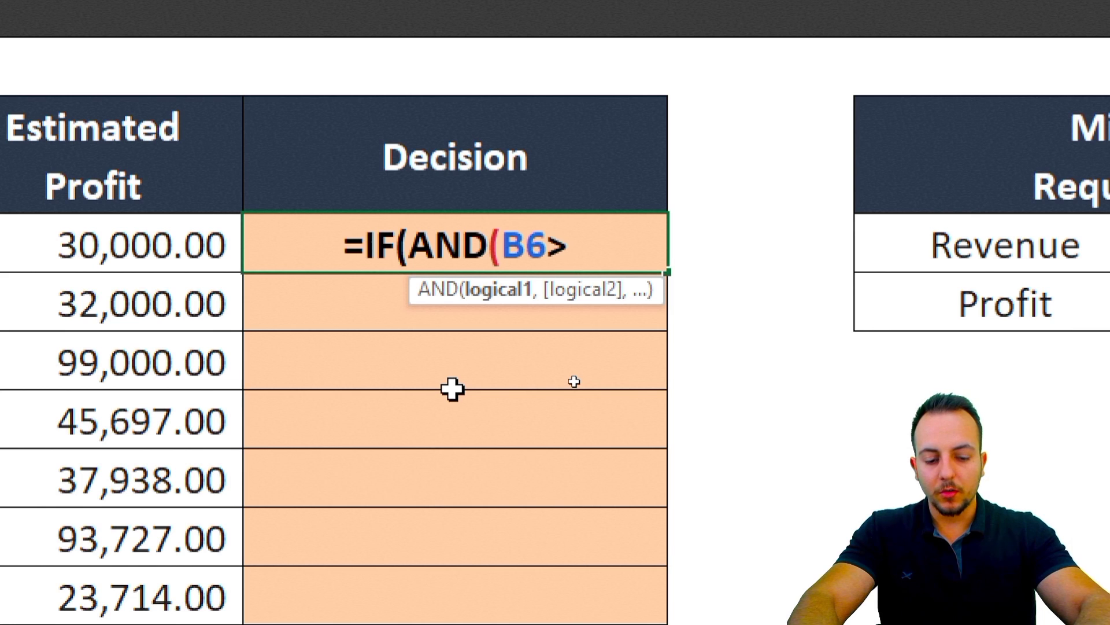
text(=)
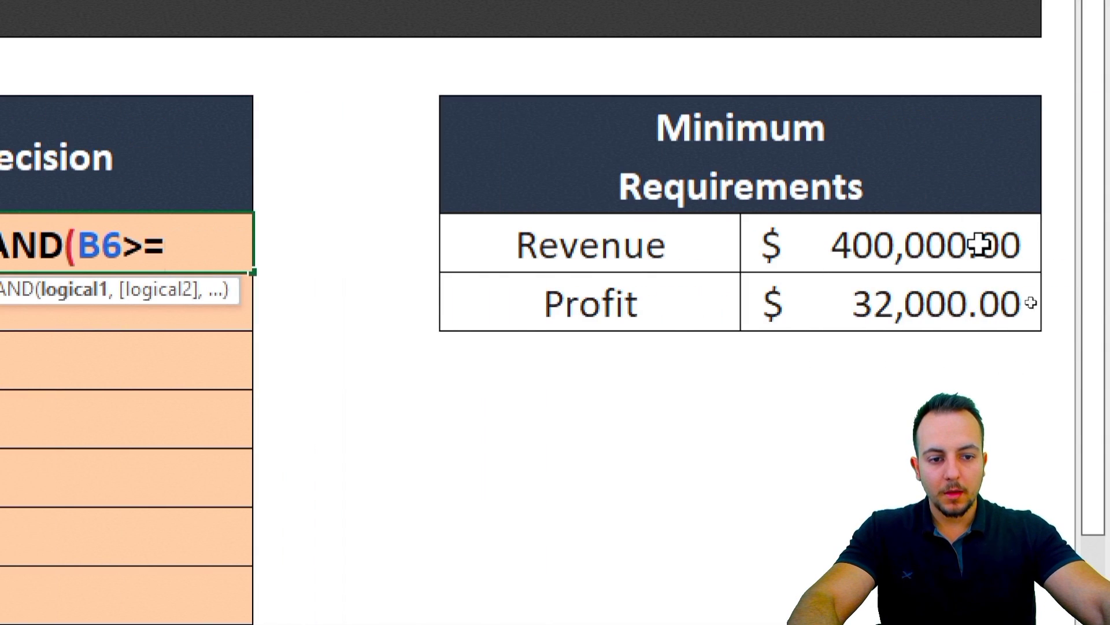
click(891, 244)
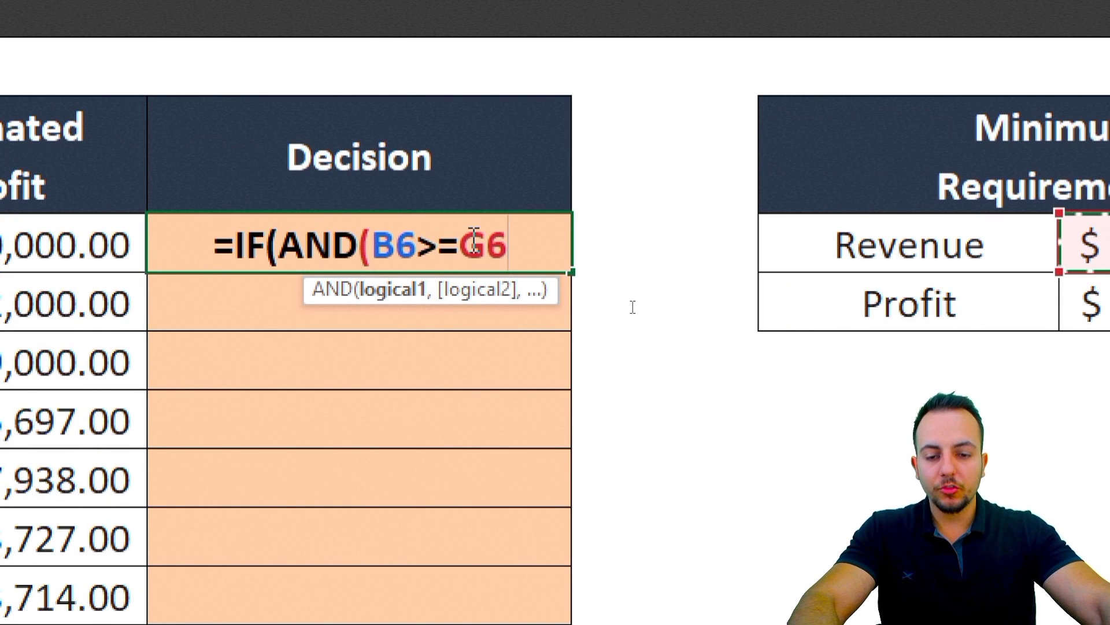
drag(458, 244, 508, 244)
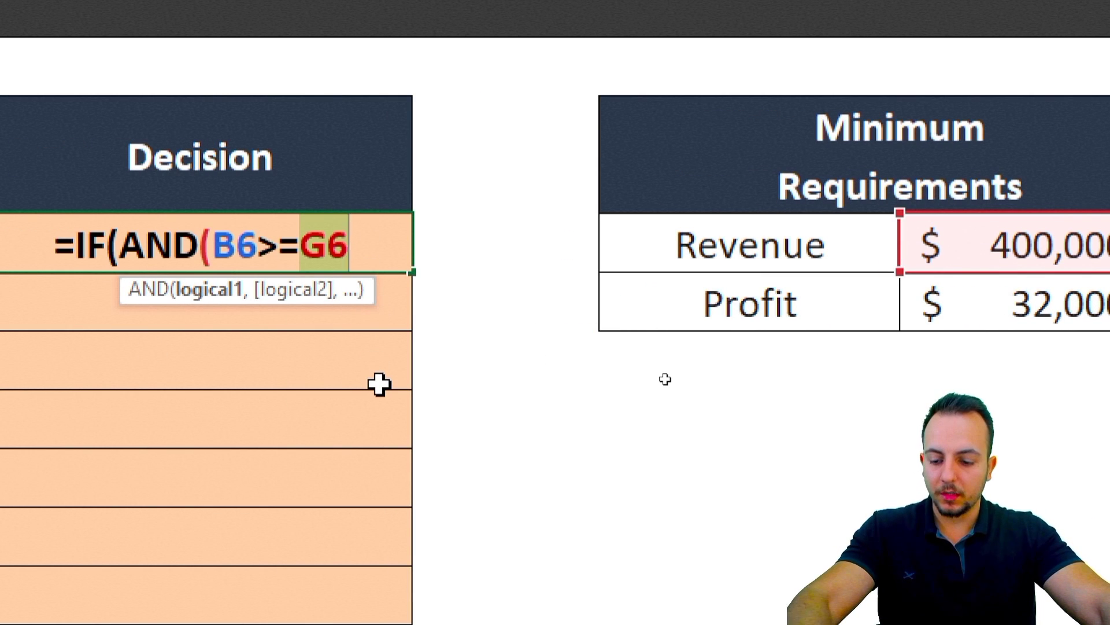
key(F4)
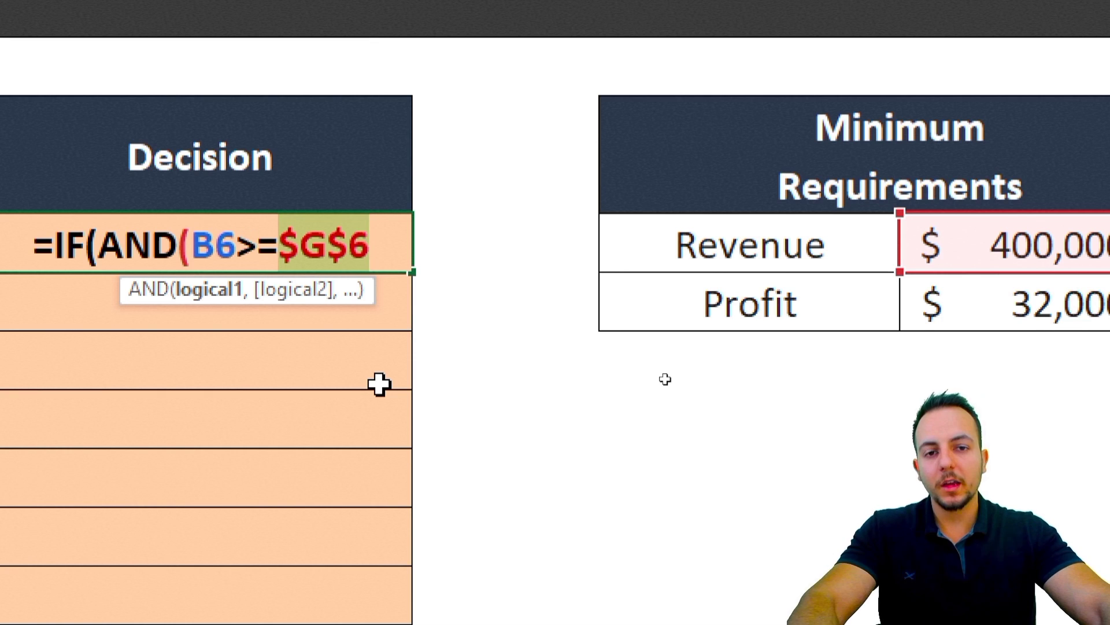
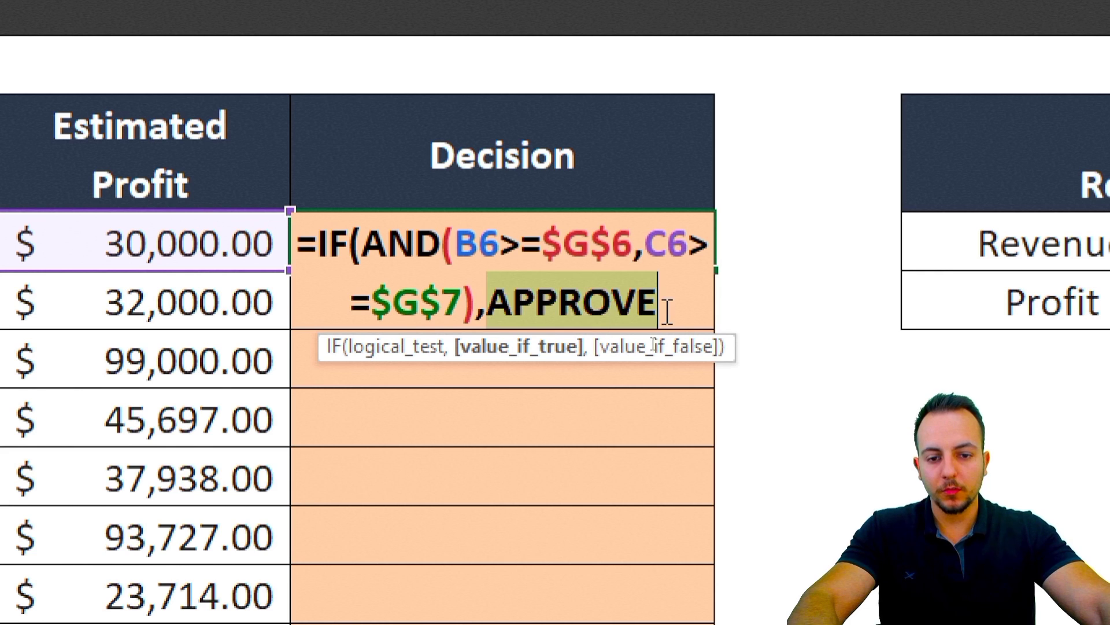
Step: Enclose APPROVE in double quotation marks as the value-if-true argument of the D6 formula
click(487, 292)
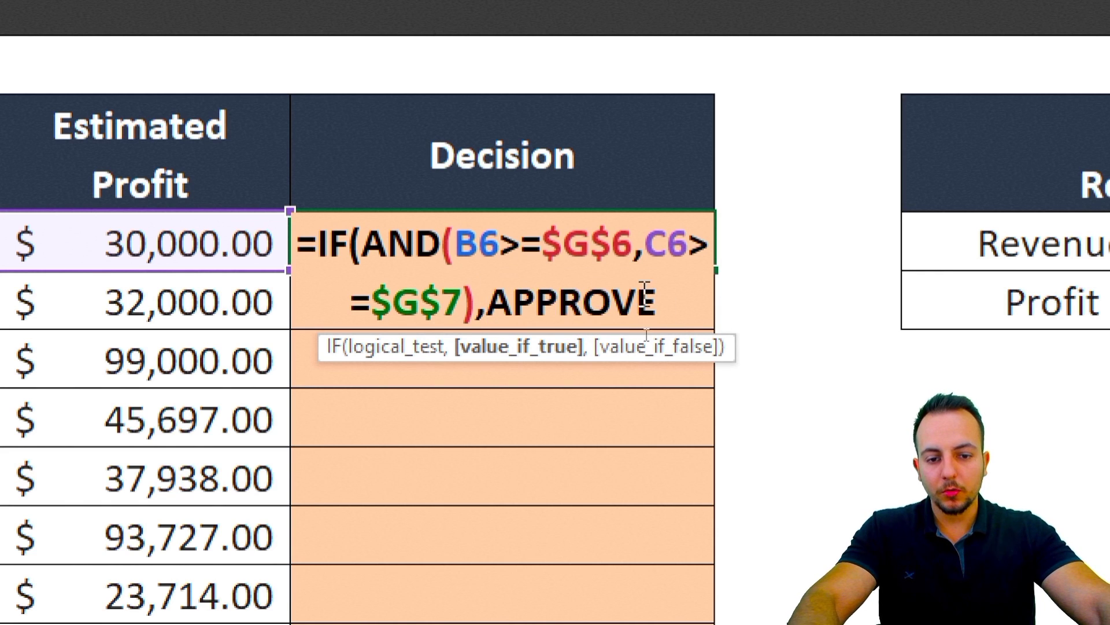
text(")
click(674, 300)
text(")
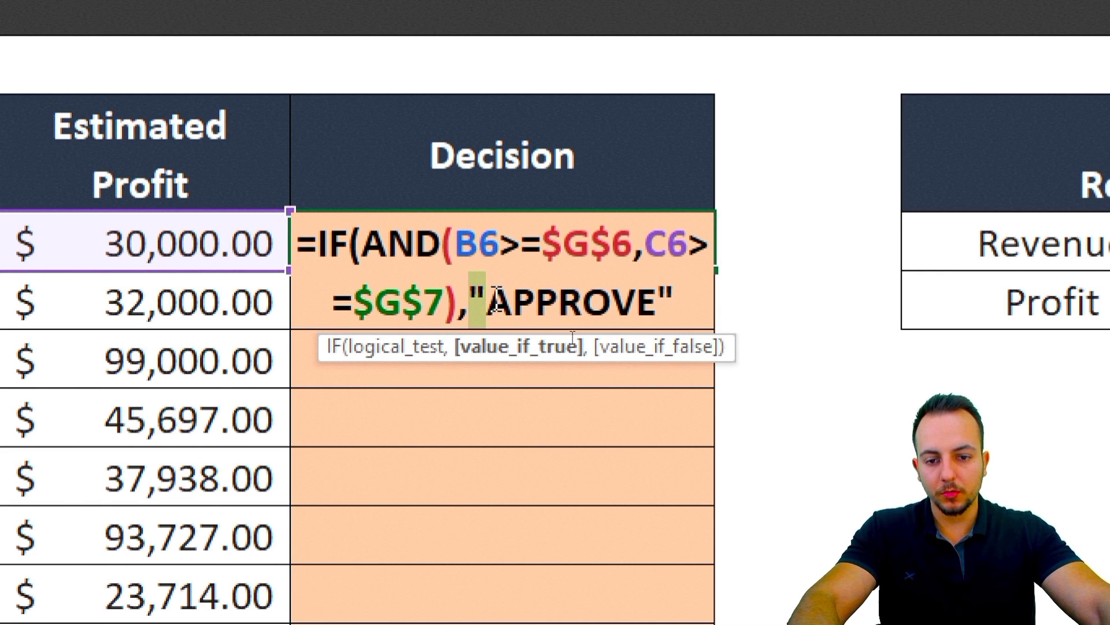
drag(489, 300, 658, 298)
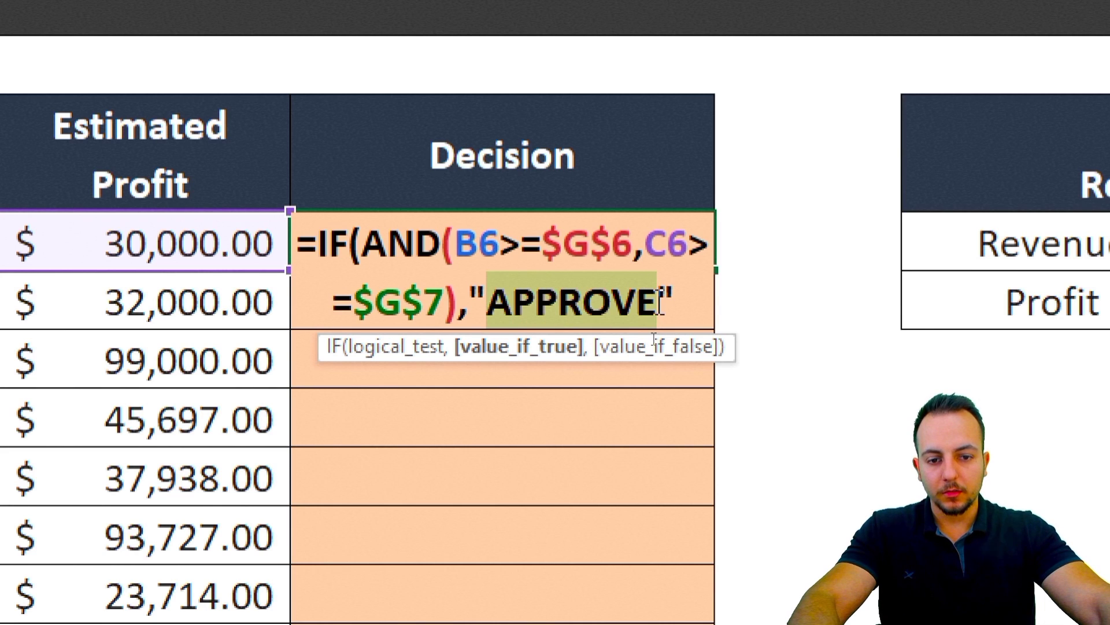
click(671, 301)
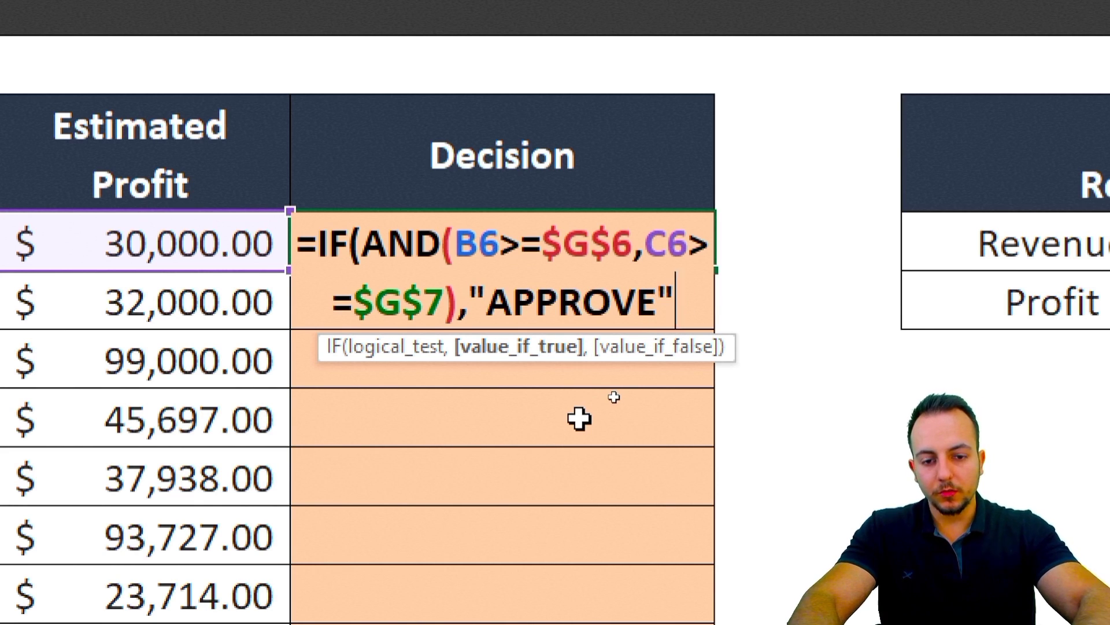
Step: Add "REFUSE" as the value-if-false argument, close the IF function and enter the formula in D6
text(,)
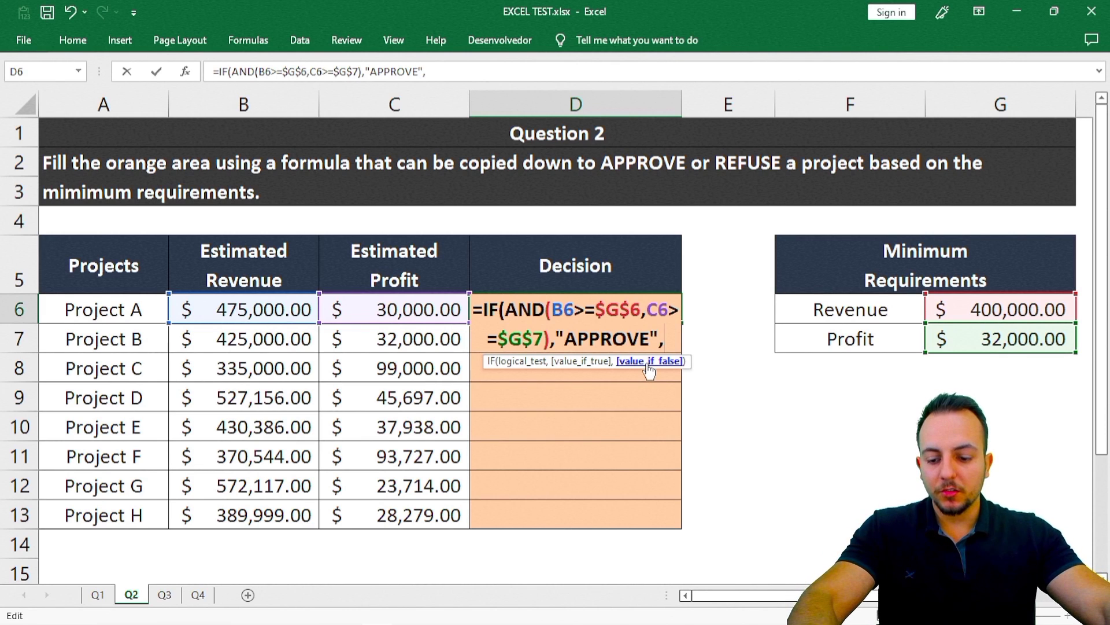
text(")
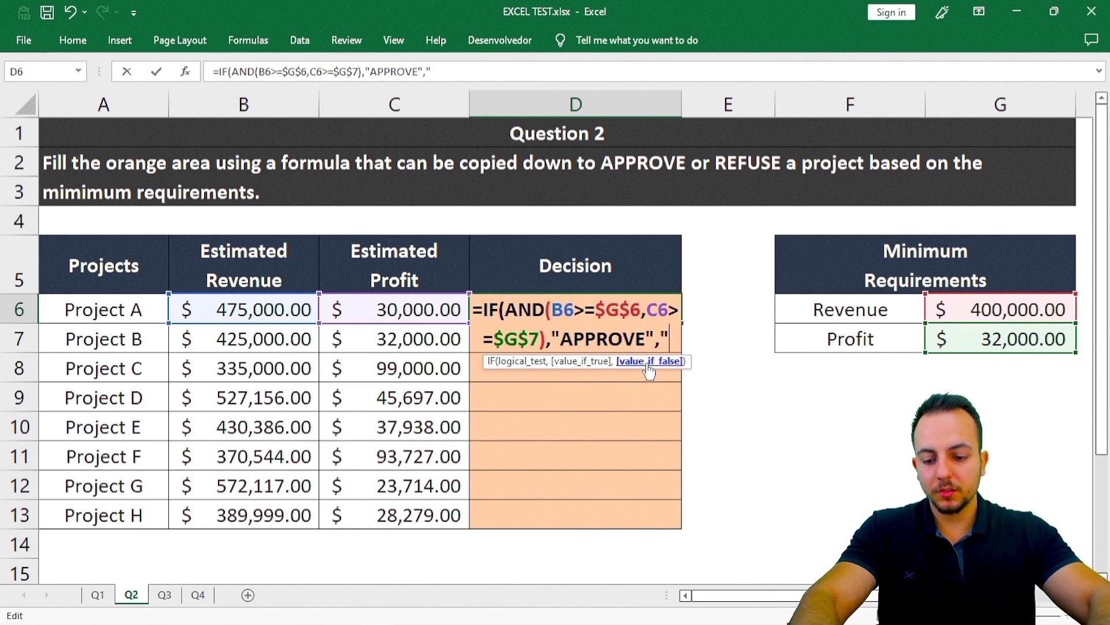
text(REFUSE")
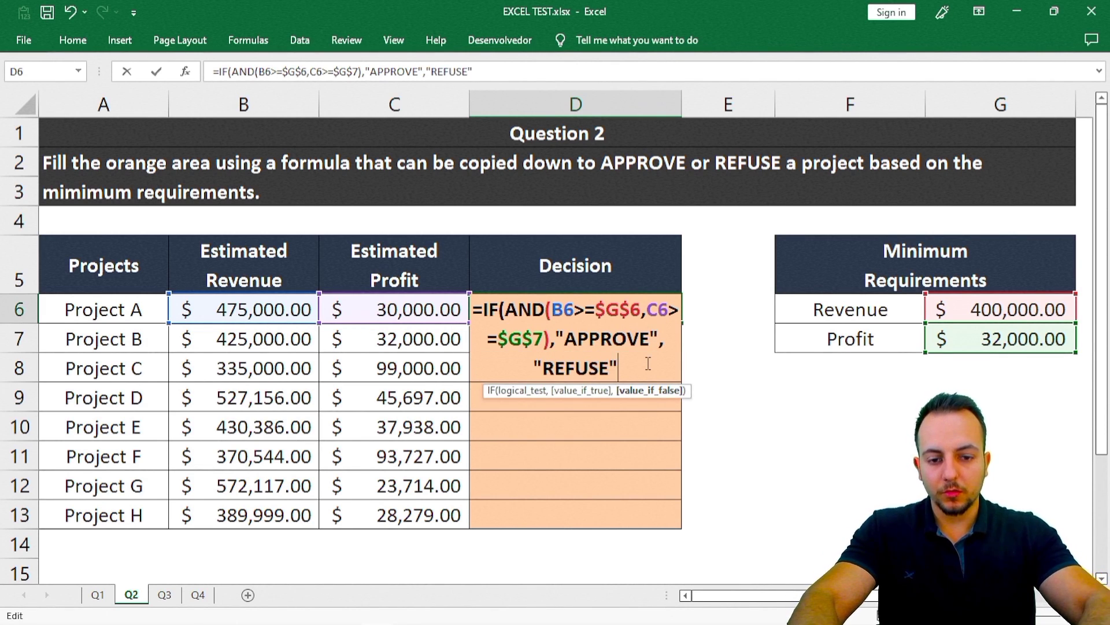
text())
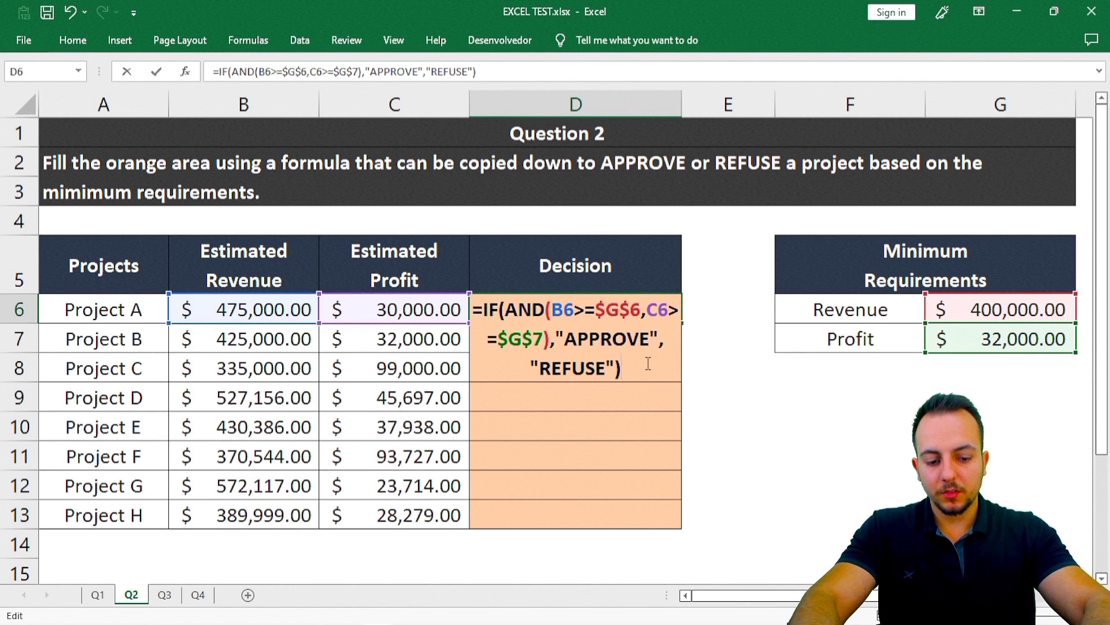
key(Return)
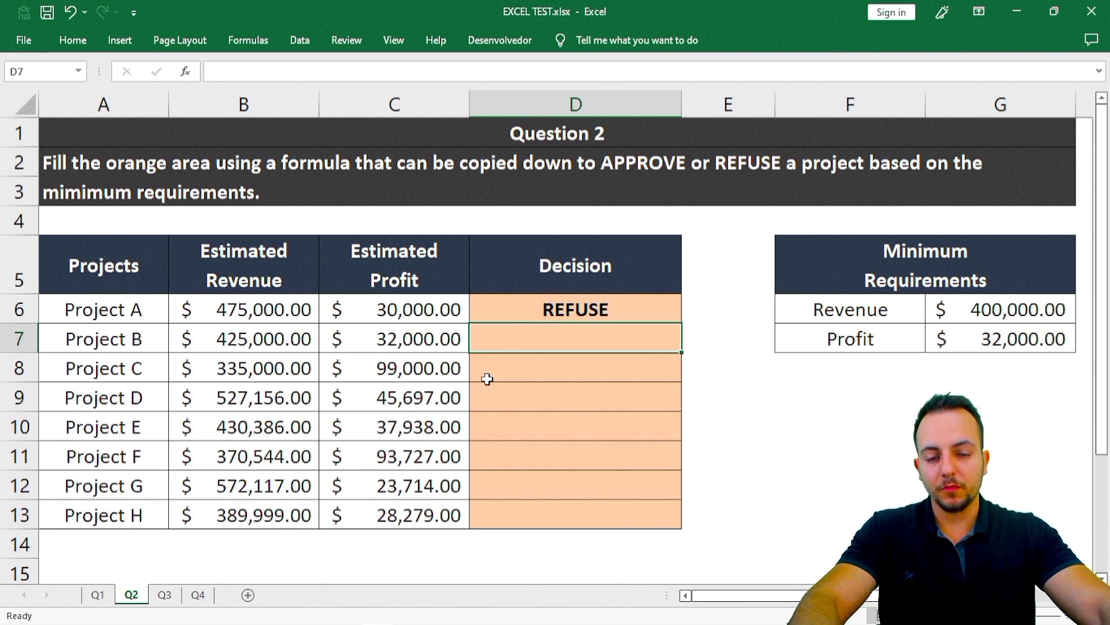
Step: Check the decision for Project A in row 6 of the project table
key(ctrl+2)
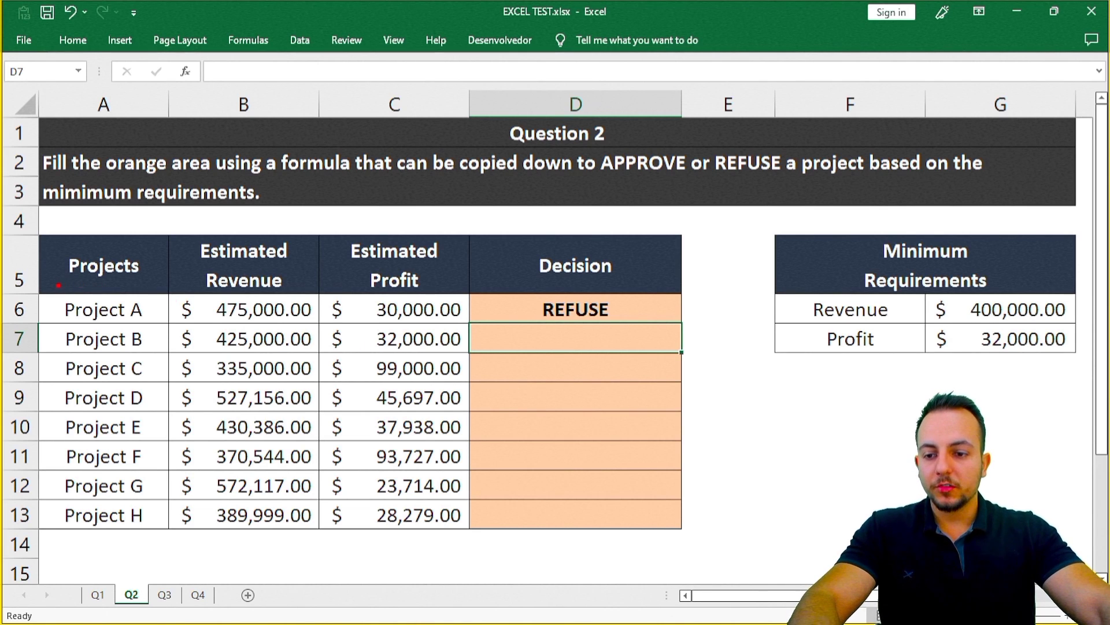
mouse_move(58, 285)
mouse_down()
mouse_move(681, 340)
mouse_move(666, 325)
mouse_move(636, 339)
mouse_move(685, 392)
mouse_up()
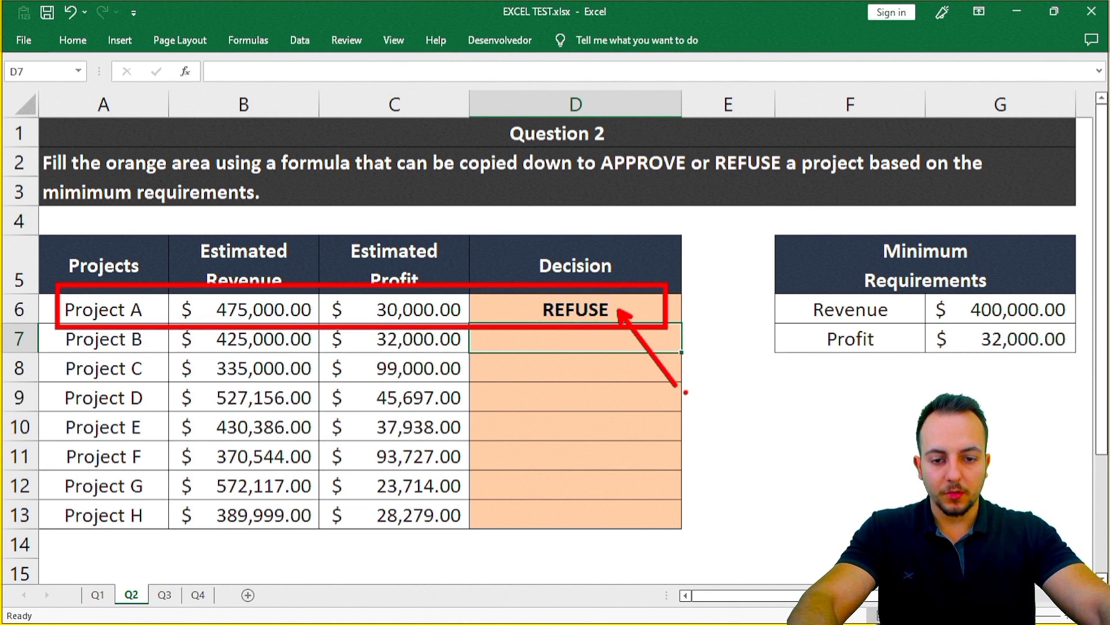
key(Escape)
Step: Copy the decision formula from D6 down to D13 for all remaining projects
click(642, 312)
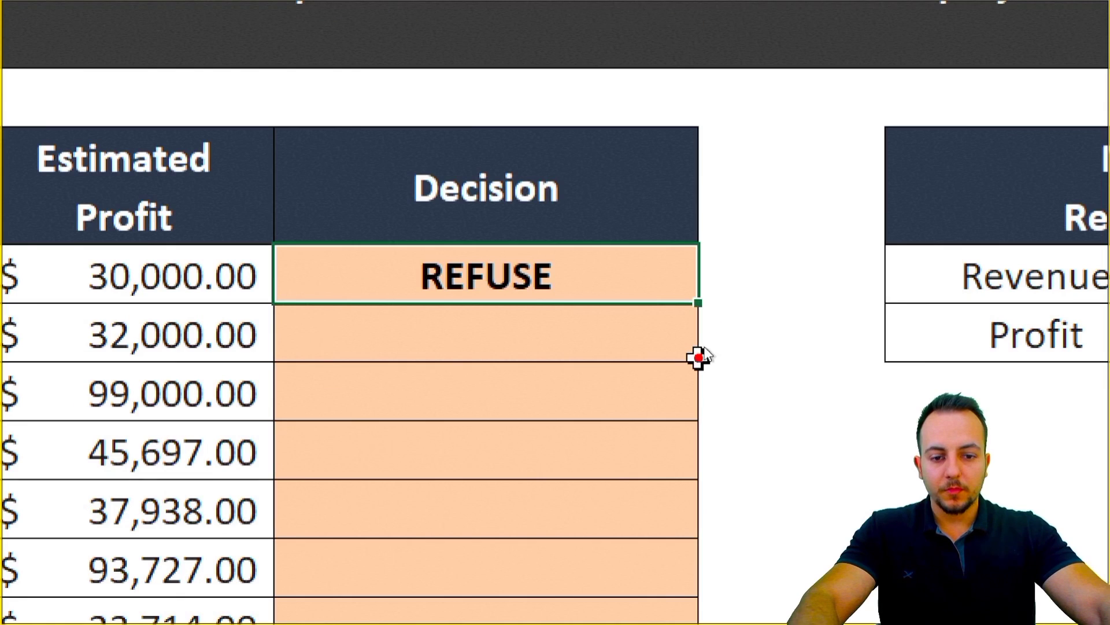
mouse_move(723, 292)
mouse_down()
mouse_move(657, 280)
mouse_move(725, 312)
mouse_move(720, 286)
mouse_up()
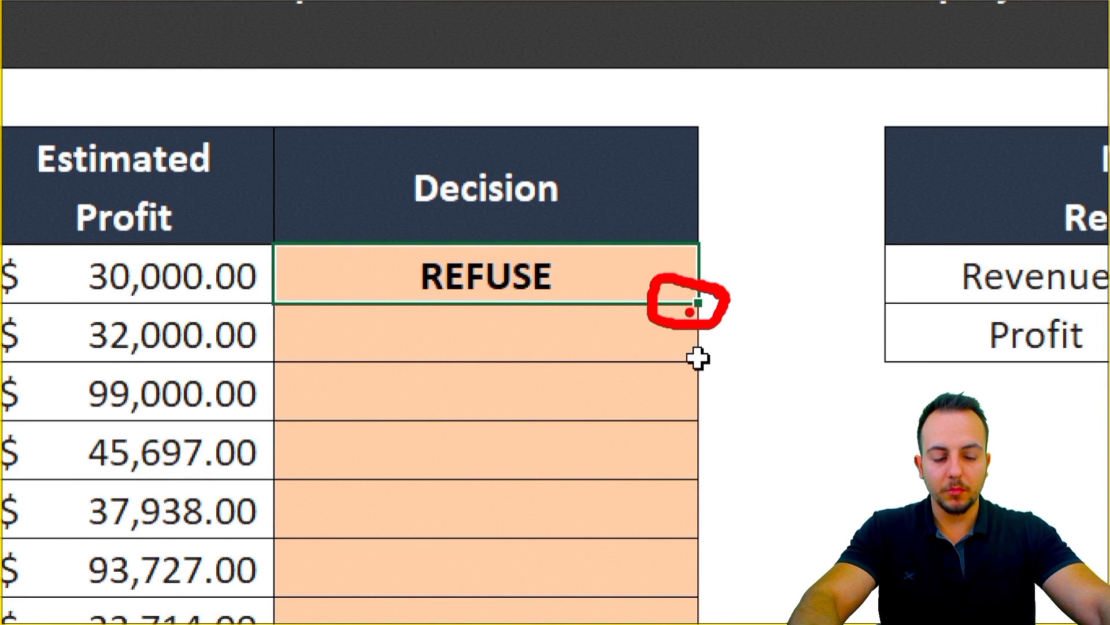
drag(740, 375, 738, 421)
mouse_move(720, 393)
mouse_down()
mouse_move(755, 394)
mouse_move(730, 327)
mouse_move(677, 330)
mouse_move(648, 525)
mouse_up()
key(Escape)
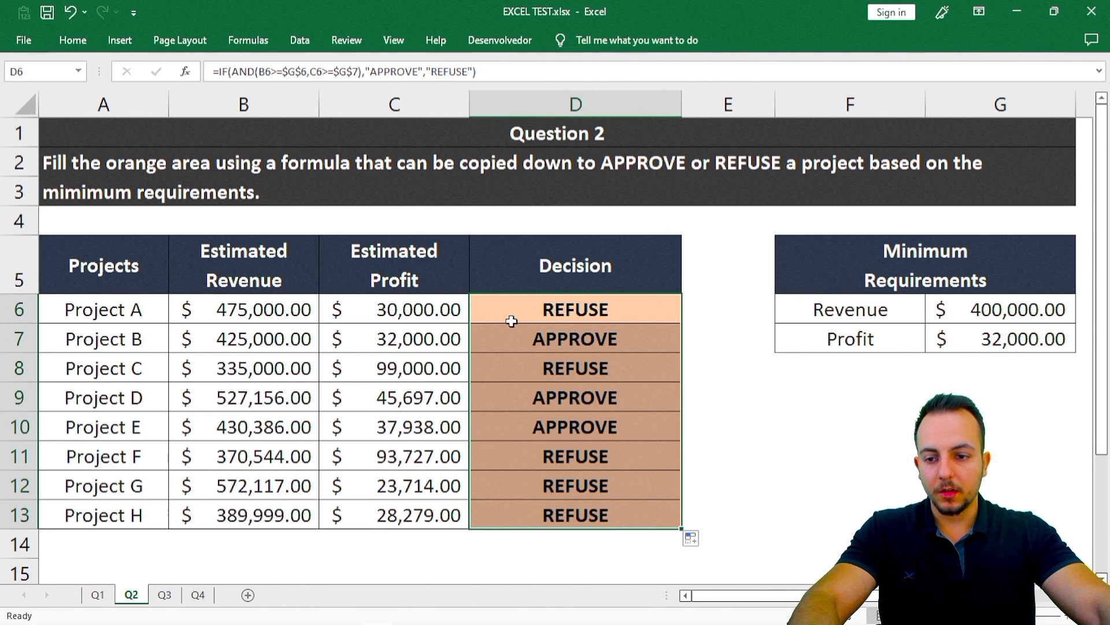
Step: Check the decisions row by row for several projects in the table against the minimum revenue and profit
click(147, 320)
key(shift+space)
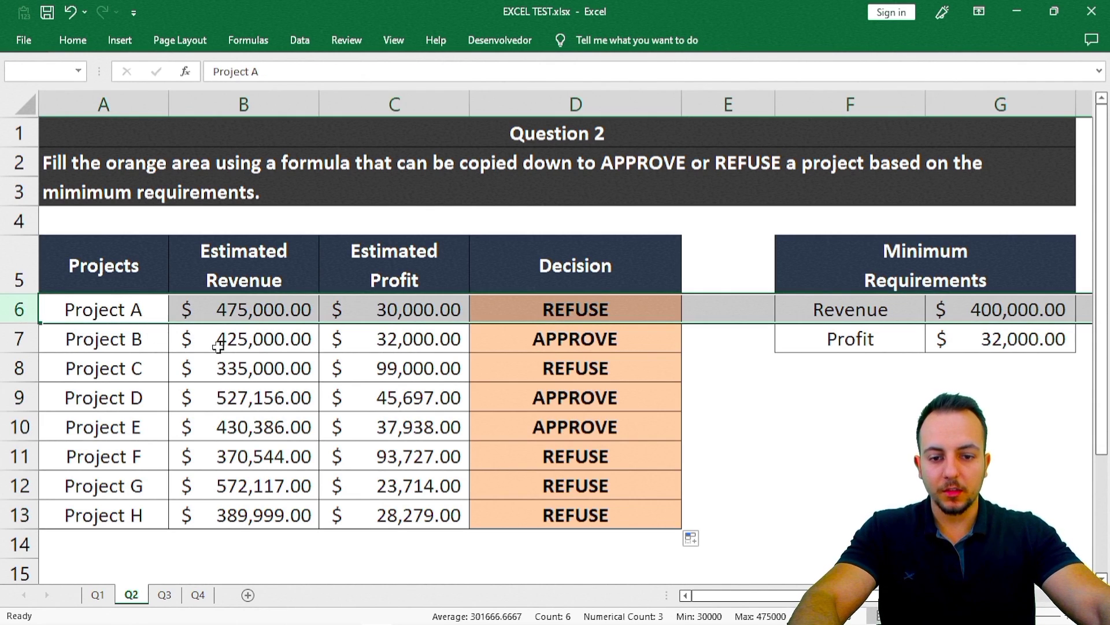
click(166, 338)
key(shift+space)
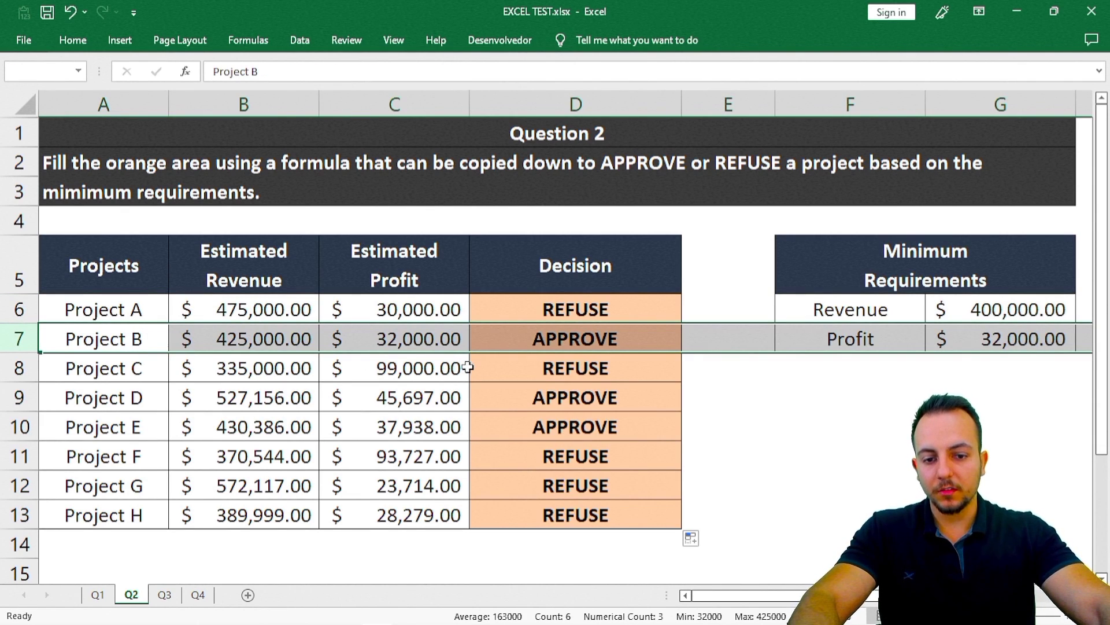
key(Down)
key(Down)
key(Down)
key(Down)
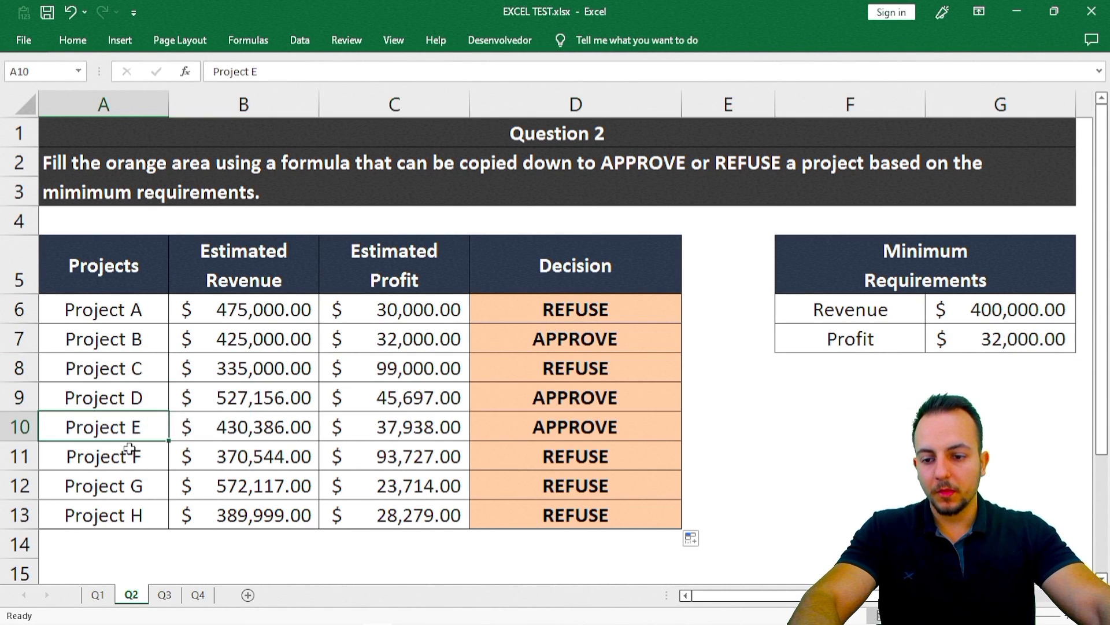
click(131, 483)
key(shift+space)
click(134, 515)
key(shift+space)
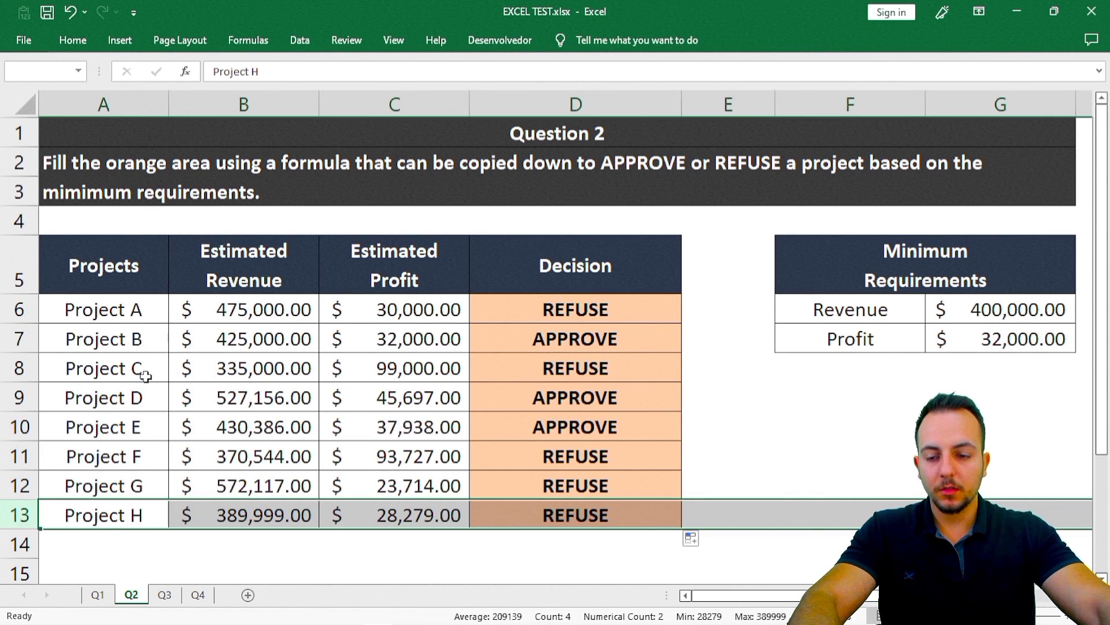
Step: Review the estimated revenue, estimated profit and decision columns of the project table
click(152, 289)
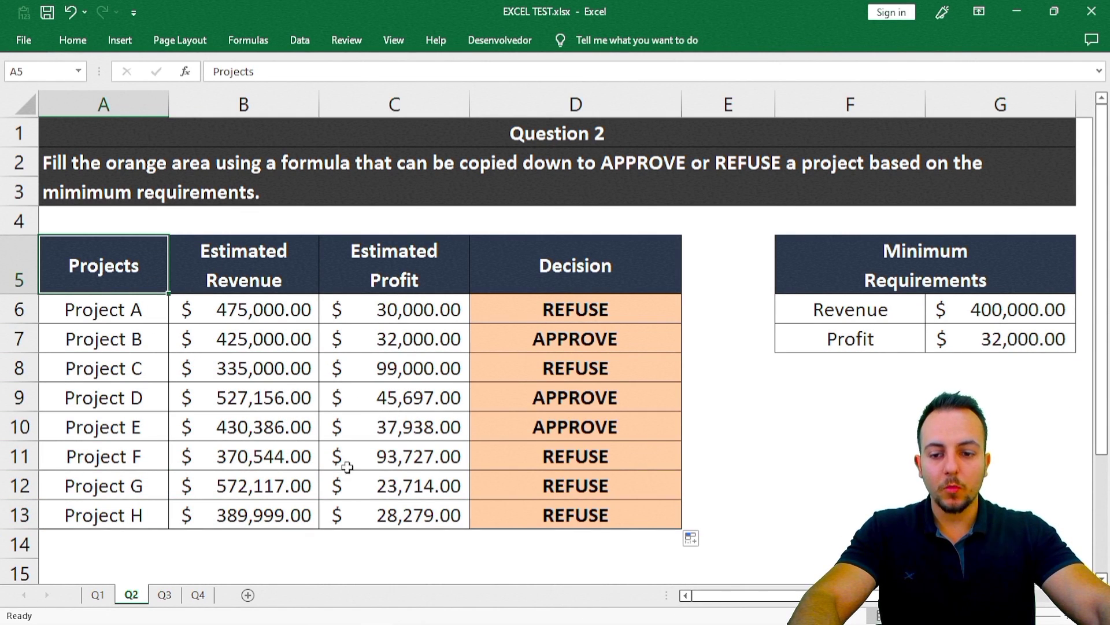
drag(281, 318, 272, 515)
drag(364, 524, 394, 310)
drag(538, 285, 559, 512)
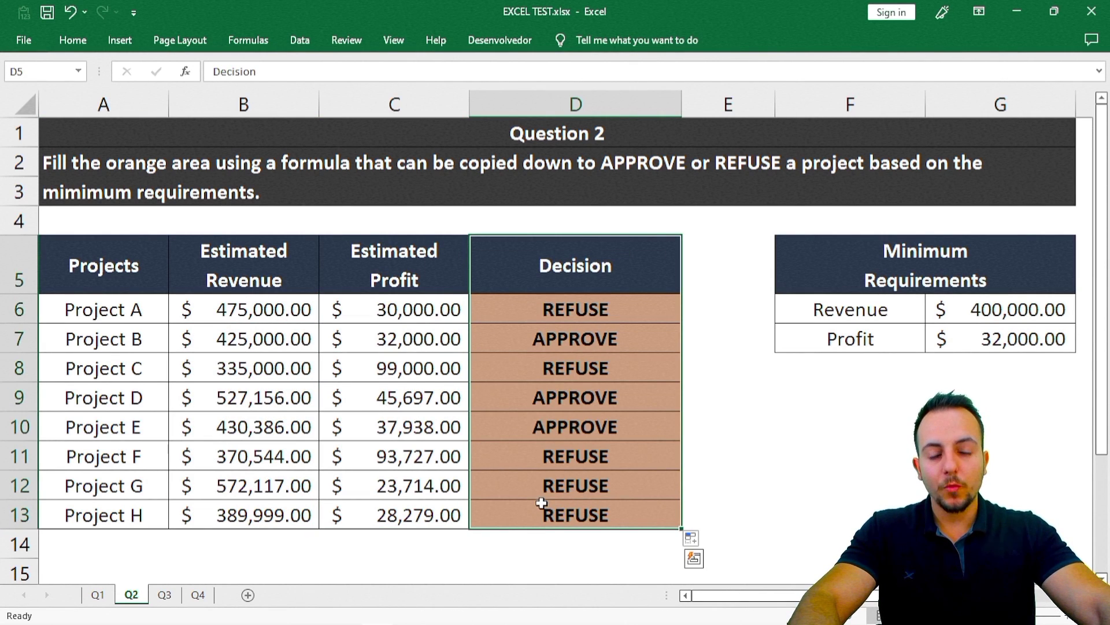
click(130, 293)
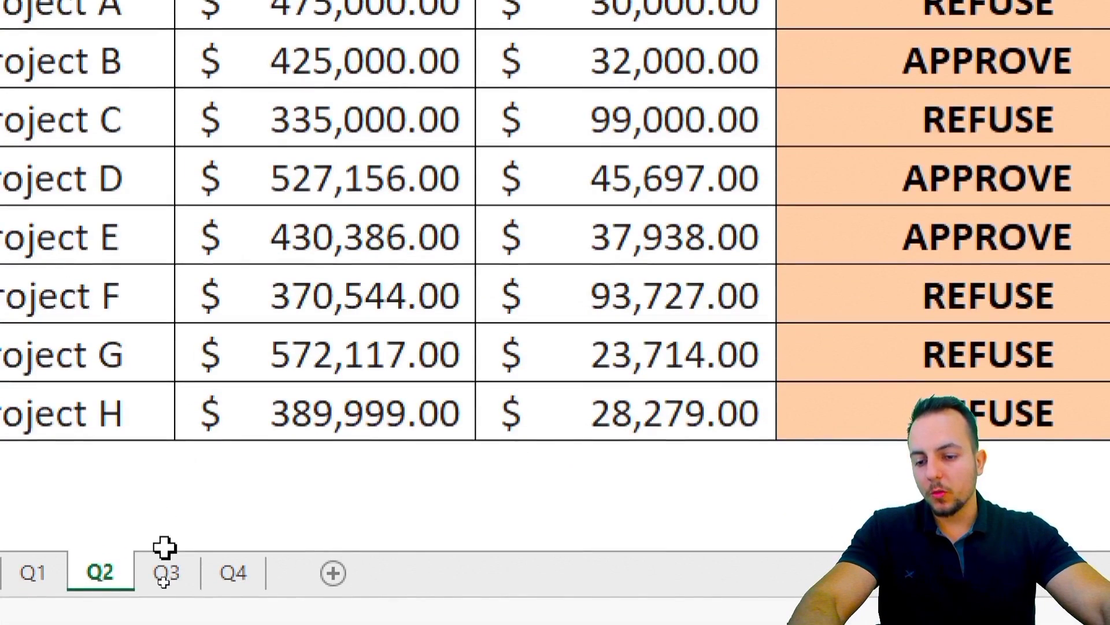
Step: Open the Q3 sheet and review the price per shirt, cost per unit and fixed cost assumptions
click(164, 594)
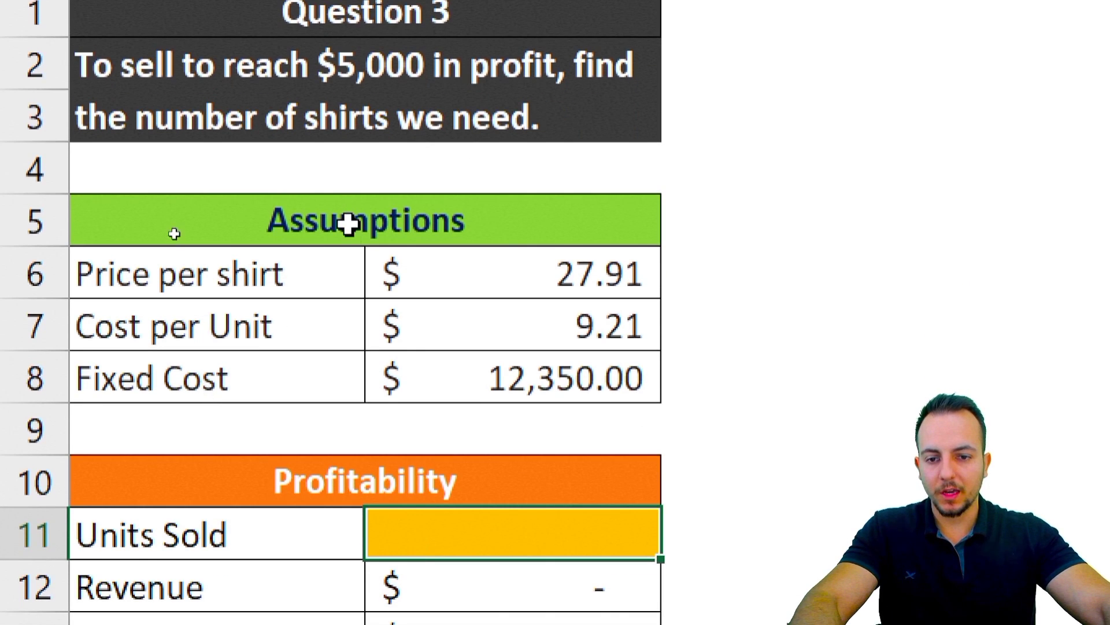
drag(344, 319, 320, 373)
drag(301, 263, 467, 275)
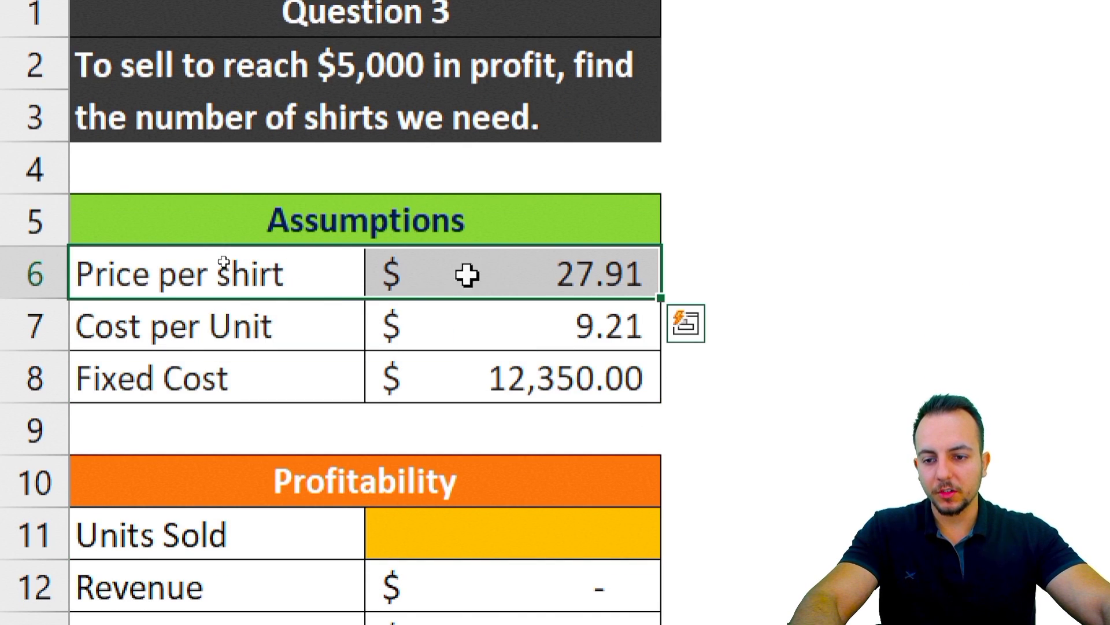
drag(289, 325, 496, 308)
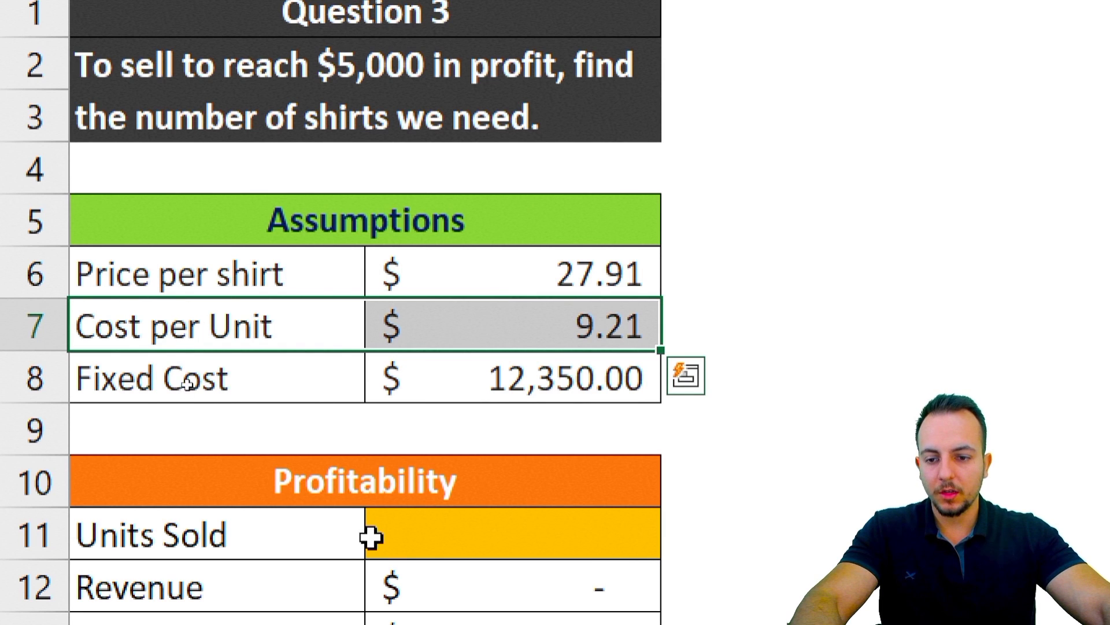
drag(283, 392, 449, 382)
Step: Examine the Profitability table on Q3, from units sold and revenue through the costs to the profit
scroll(511, 530, down, 2)
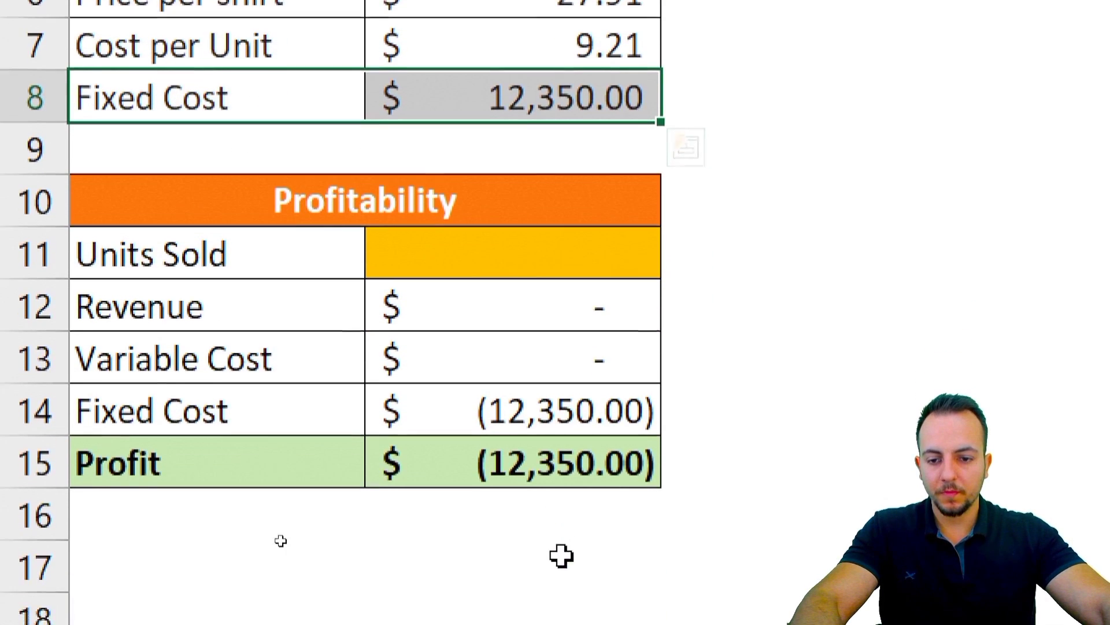
click(339, 173)
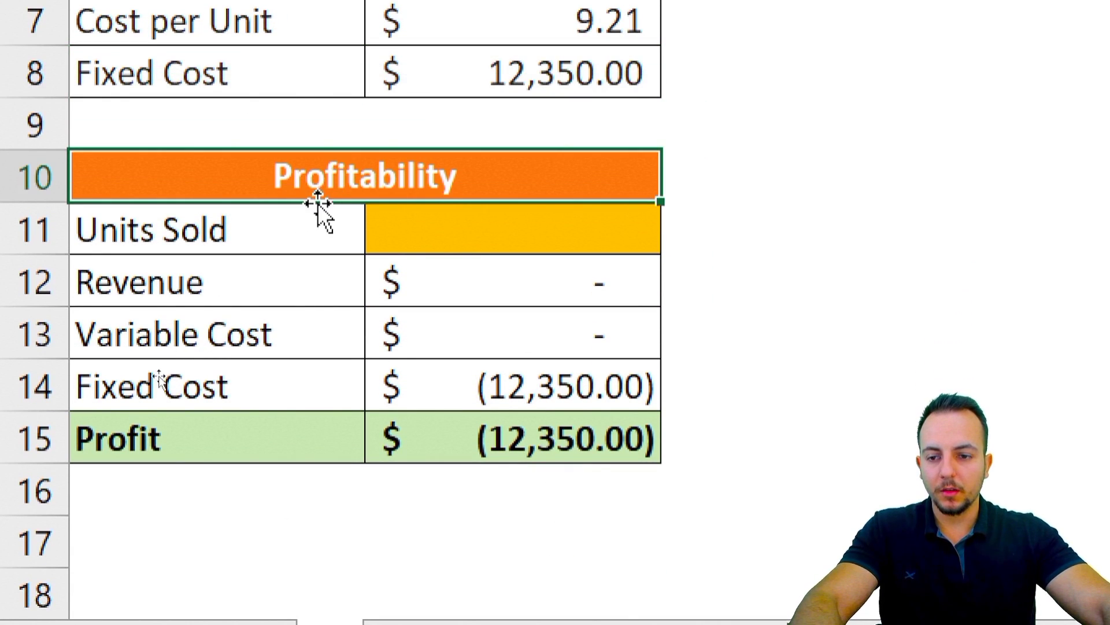
click(332, 227)
click(463, 226)
key(ctrl+2)
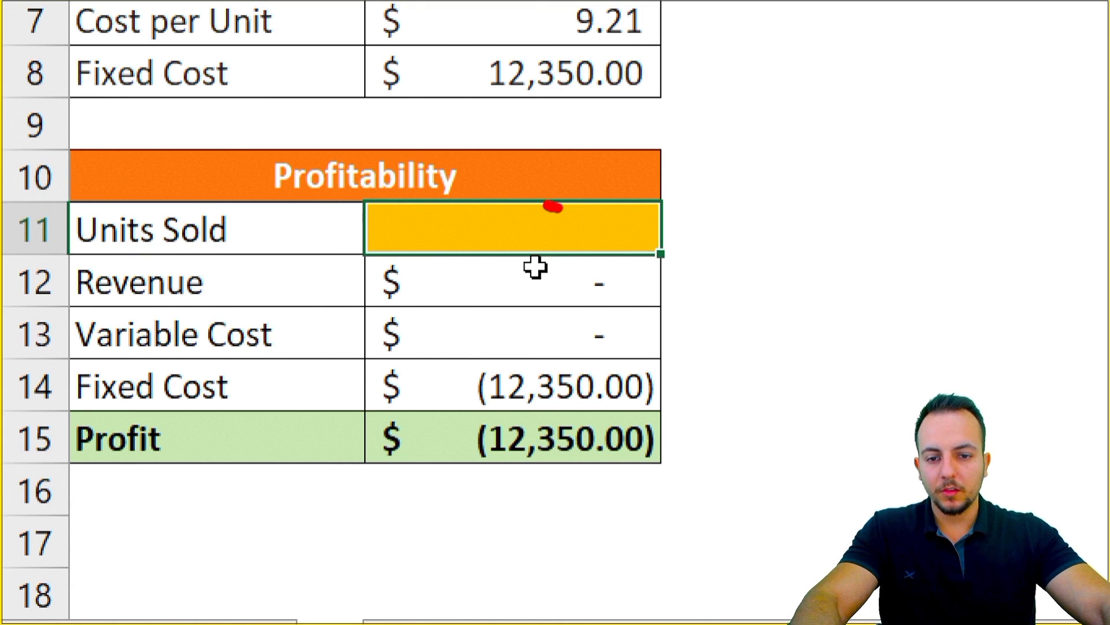
mouse_move(550, 208)
mouse_down()
mouse_move(587, 249)
mouse_move(555, 203)
mouse_up()
drag(610, 231, 781, 180)
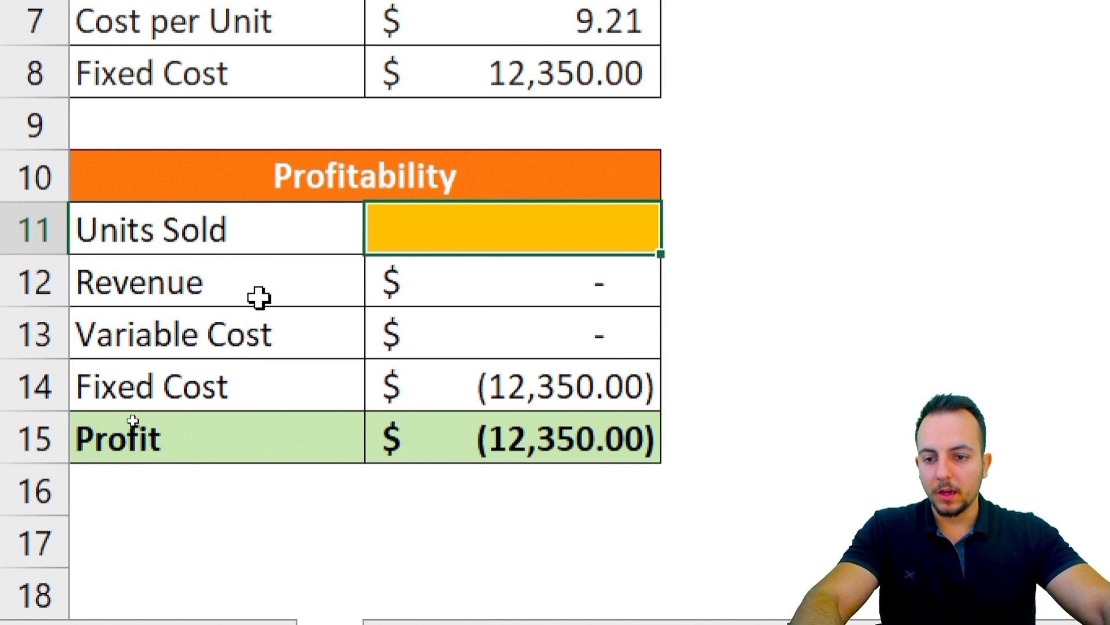
mouse_move(258, 296)
mouse_down()
mouse_move(546, 287)
mouse_move(265, 336)
mouse_move(463, 330)
mouse_up()
drag(270, 379, 461, 372)
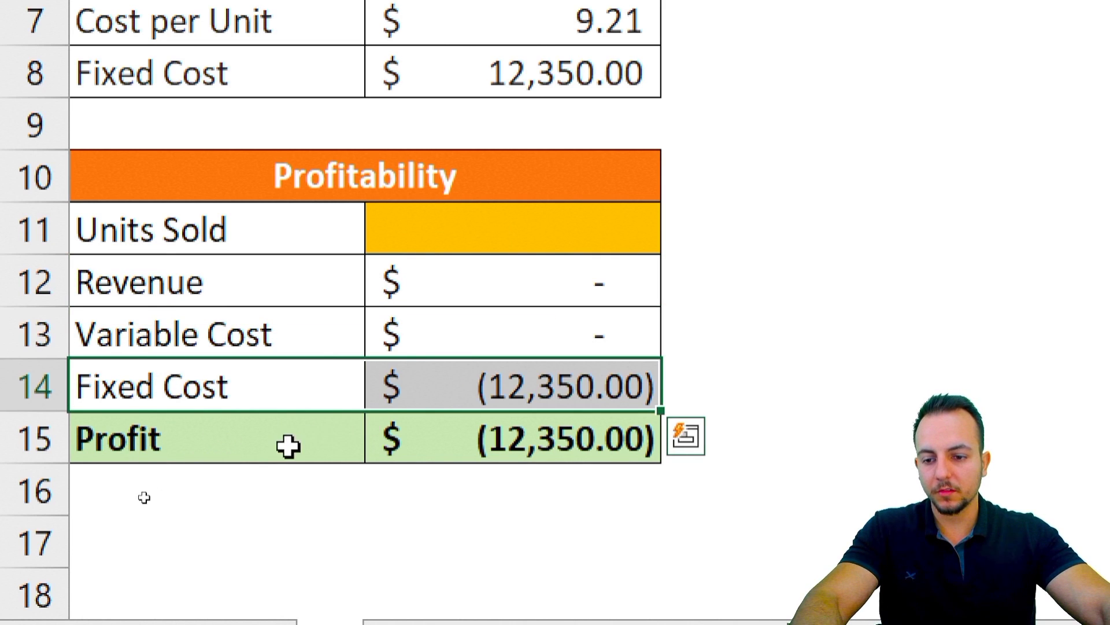
drag(288, 445, 402, 441)
Step: Try 1000, 900 and 950 as the units sold in B11 to approach the $5,000 profit
click(535, 245)
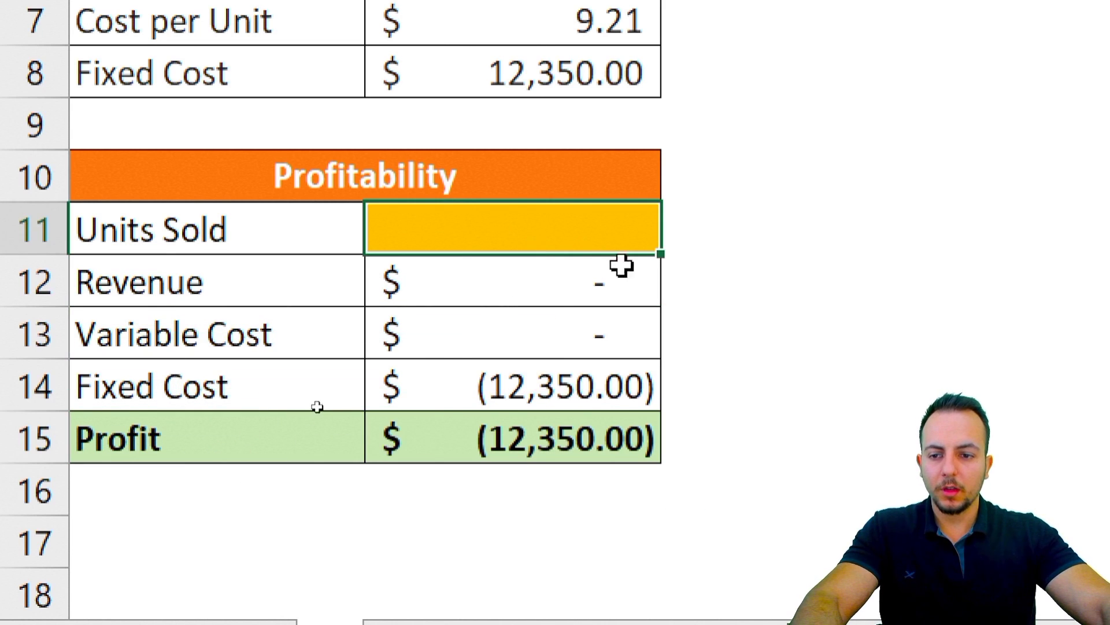
mouse_move(562, 216)
mouse_down()
mouse_move(449, 231)
mouse_move(581, 217)
mouse_up()
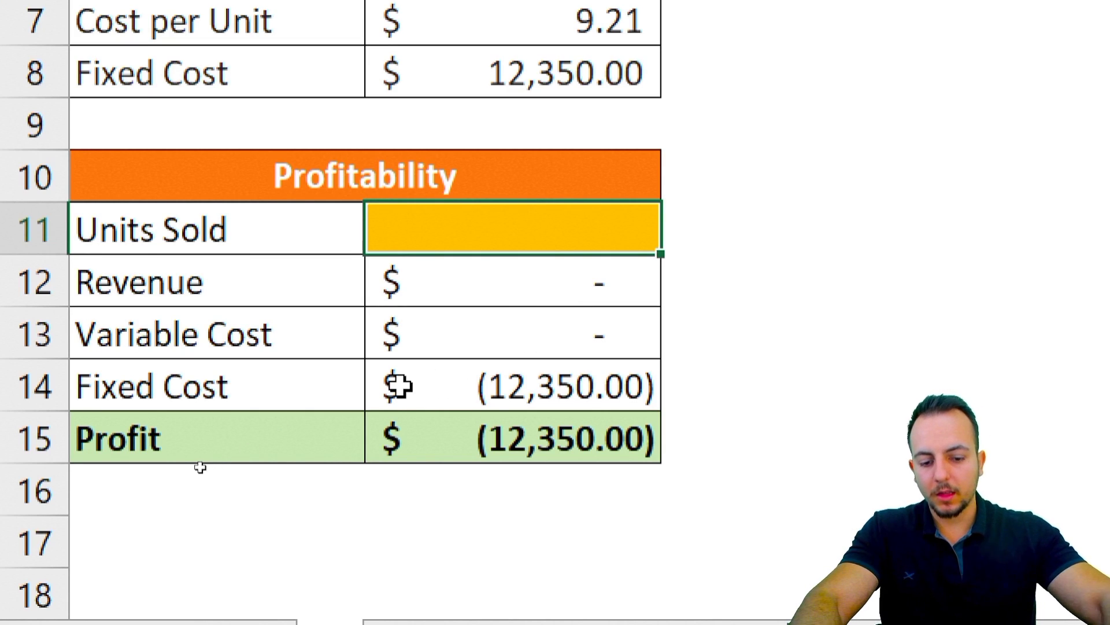
text(10)
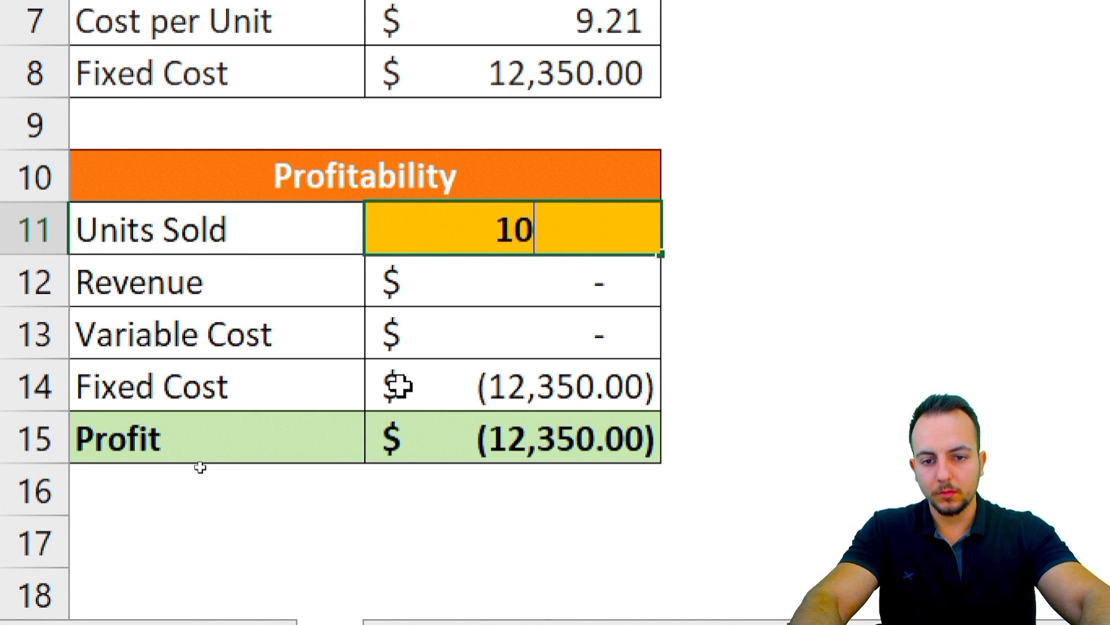
text(00)
key(ctrl+Return)
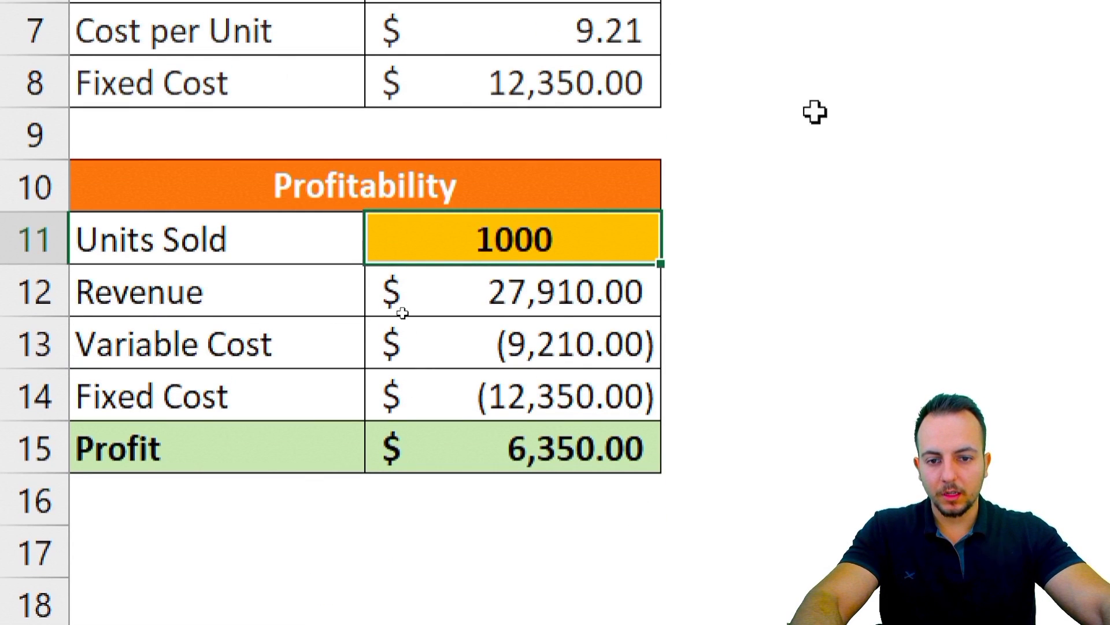
text(900)
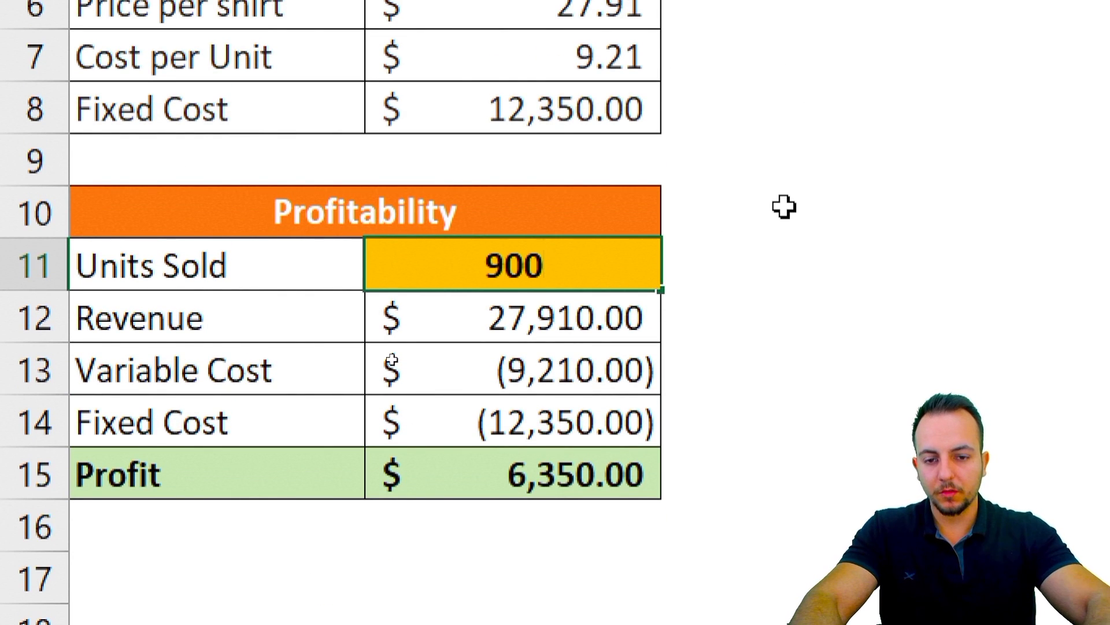
key(ctrl+Return)
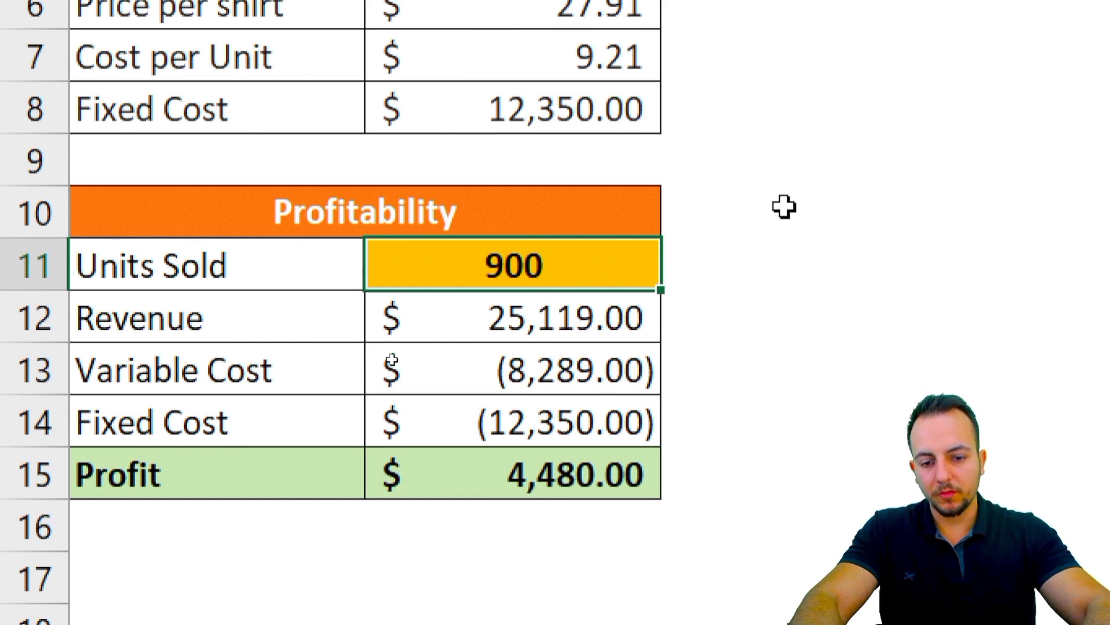
text(9)
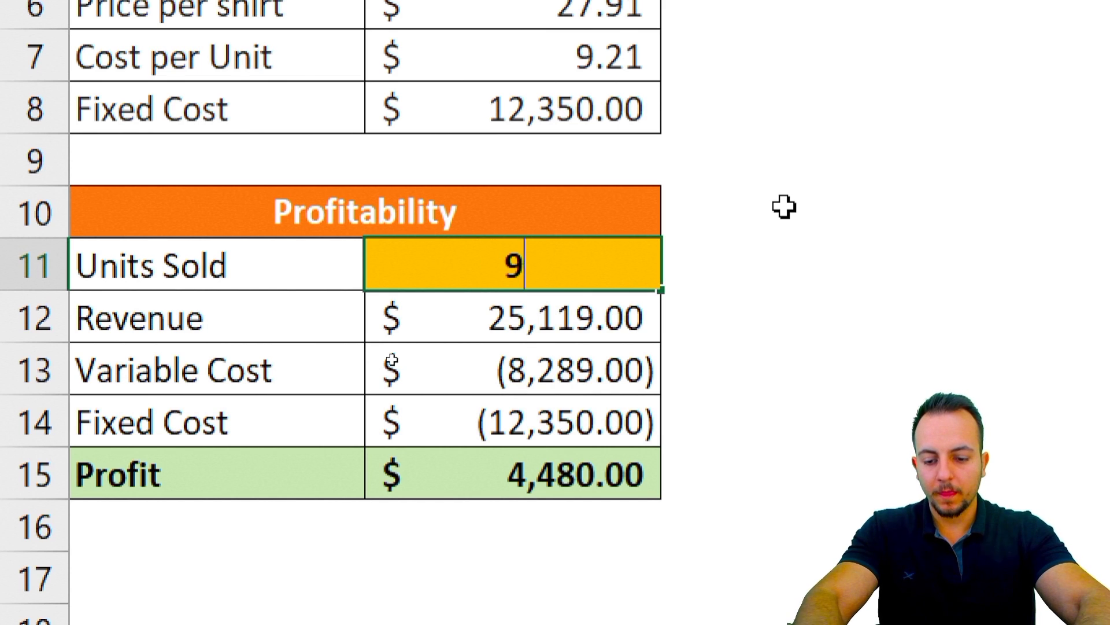
text(50)
key(ctrl+Return)
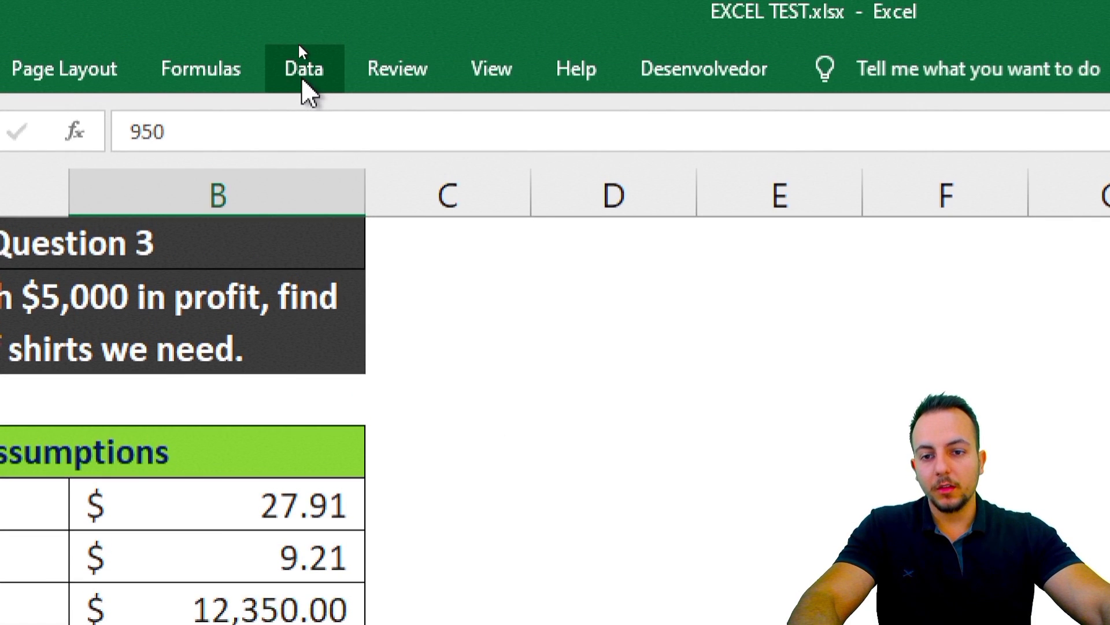
Step: Start a Goal Seek what-if analysis and make the profit cell B15 the cell to set
click(302, 73)
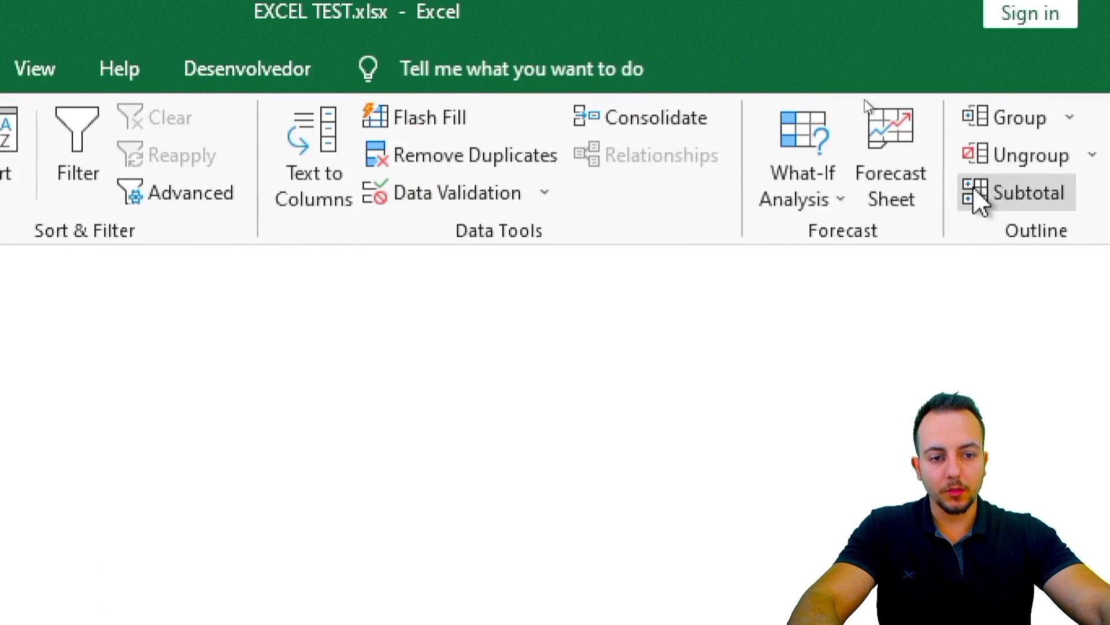
click(747, 176)
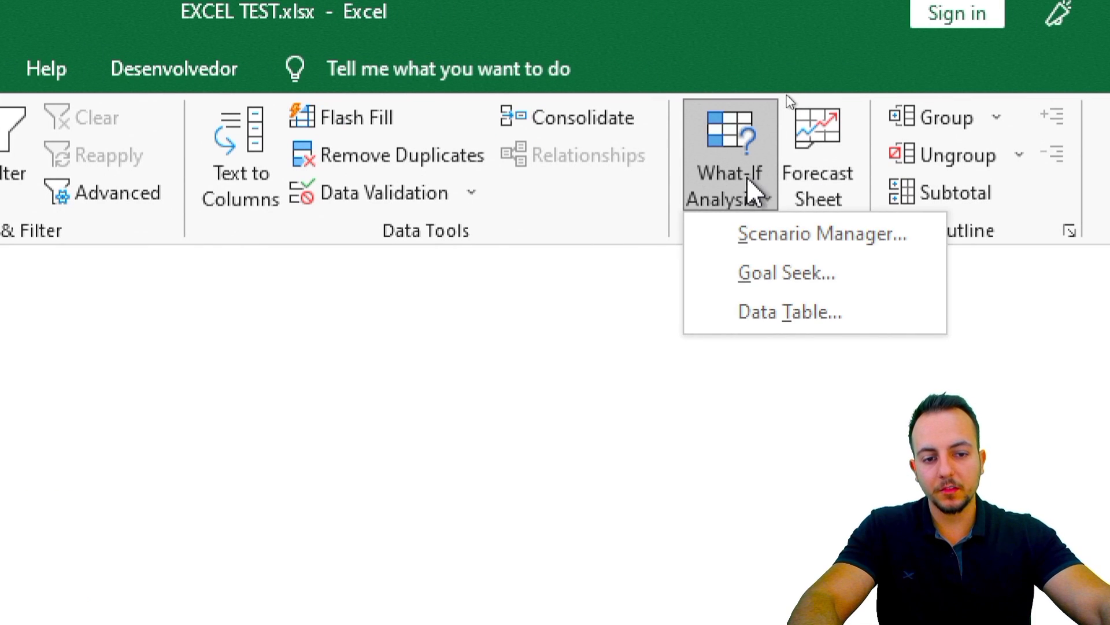
click(775, 282)
drag(200, 272, 242, 266)
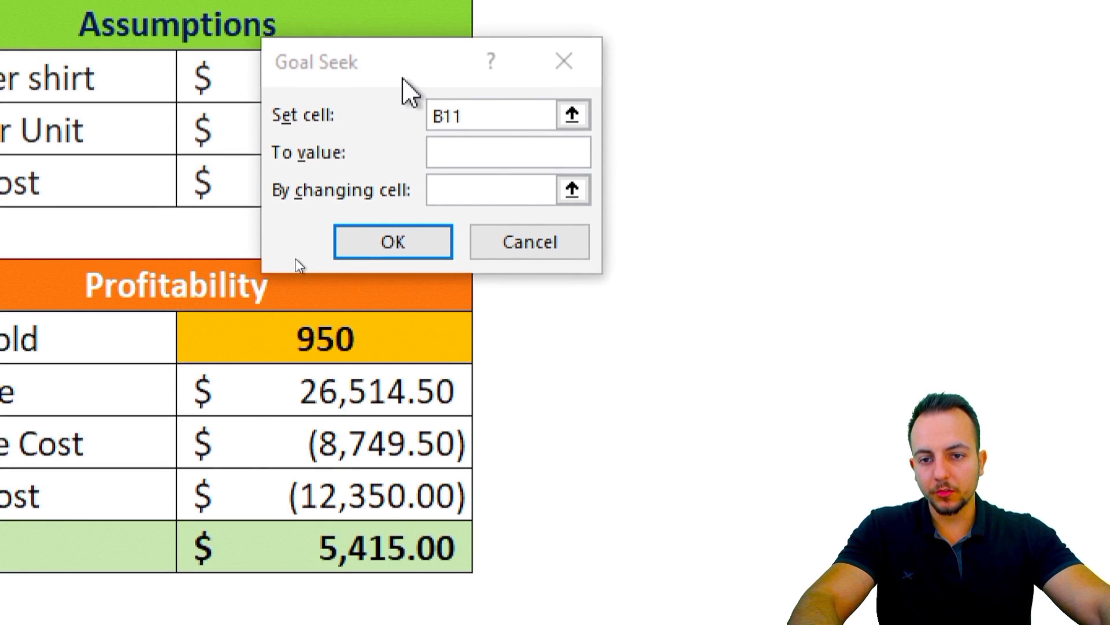
click(337, 120)
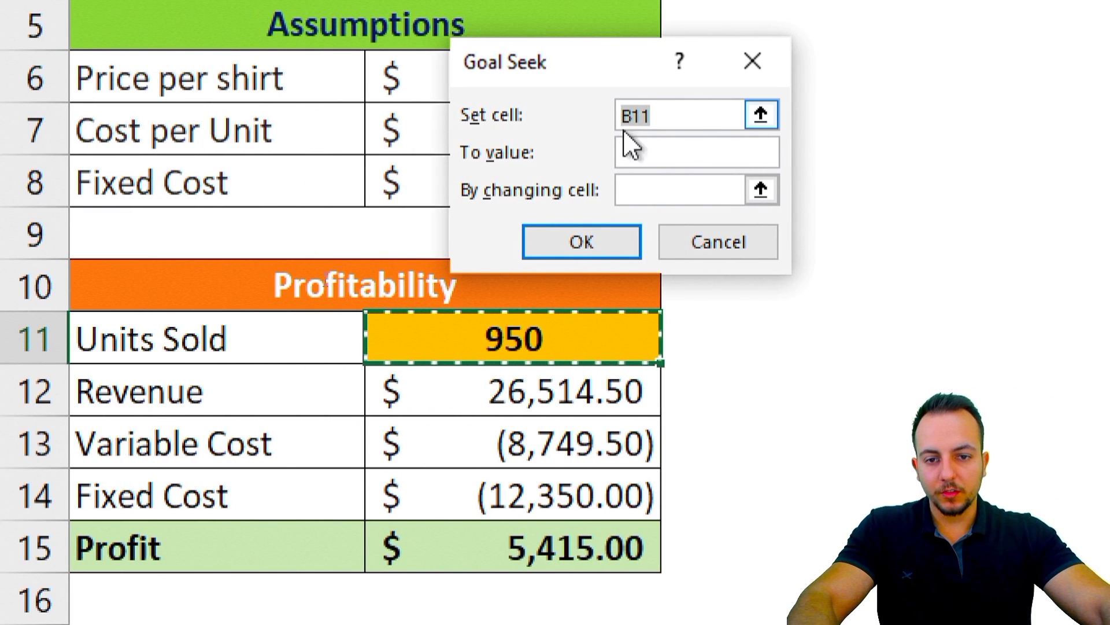
click(674, 114)
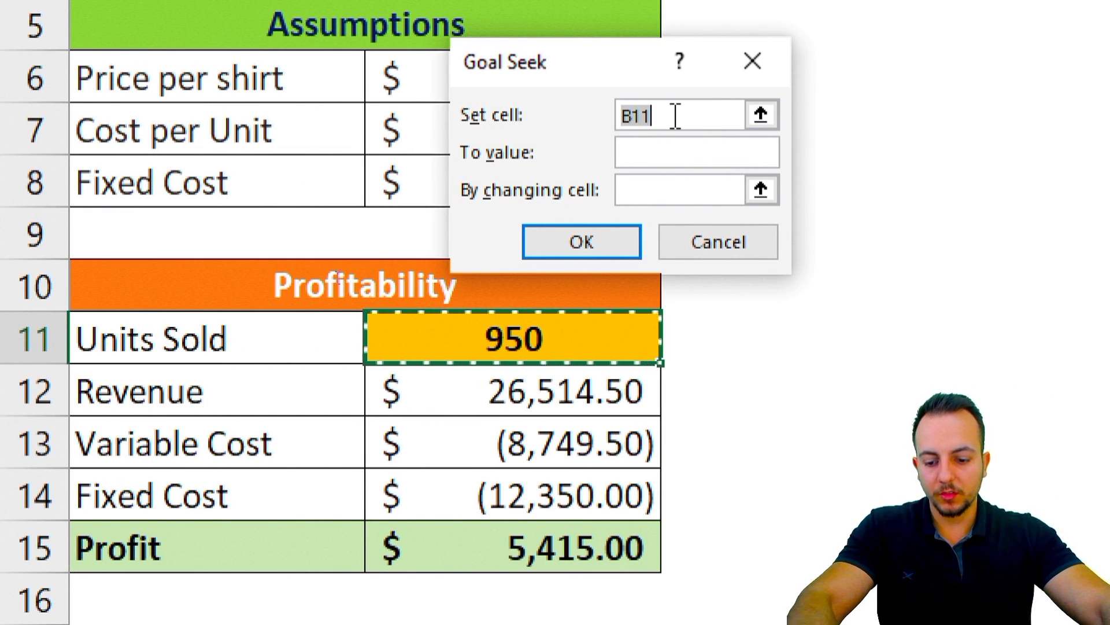
key(BackSpace)
key(BackSpace)
text(15)
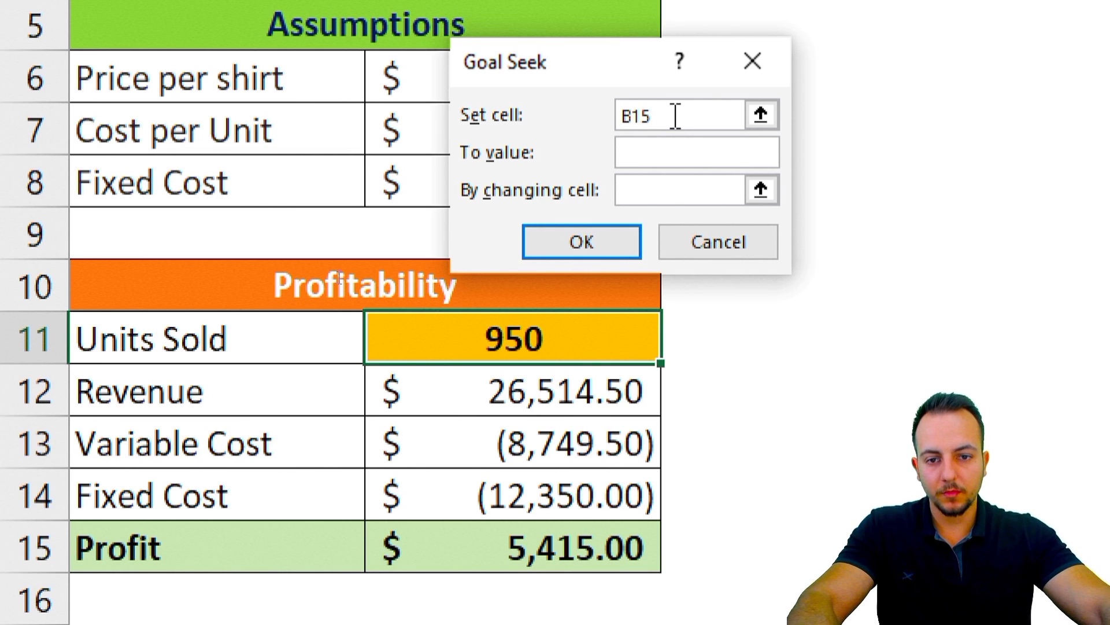
Step: Set the Goal Seek target value to 5000 by changing cell B11, and run it
click(644, 151)
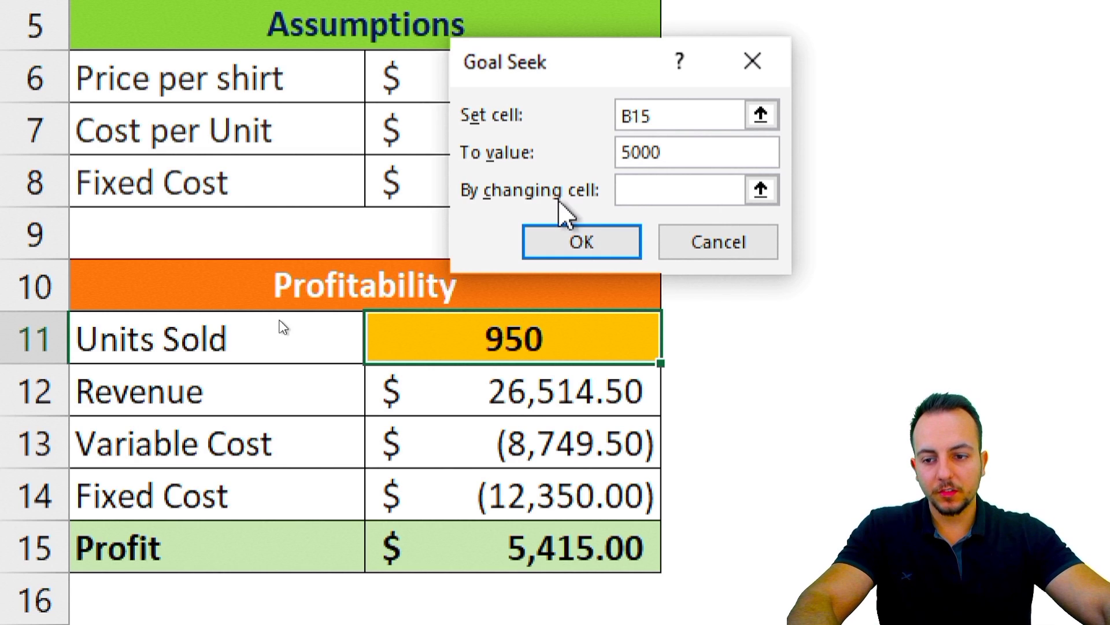
click(654, 190)
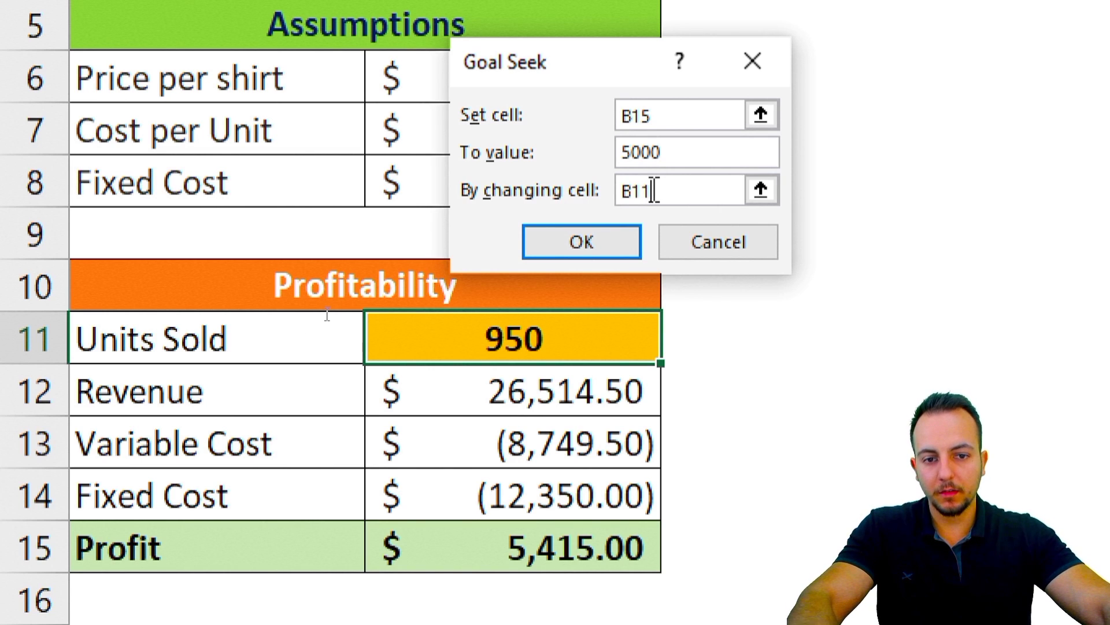
mouse_move(761, 79)
mouse_down()
mouse_move(789, 125)
mouse_move(747, 91)
mouse_up()
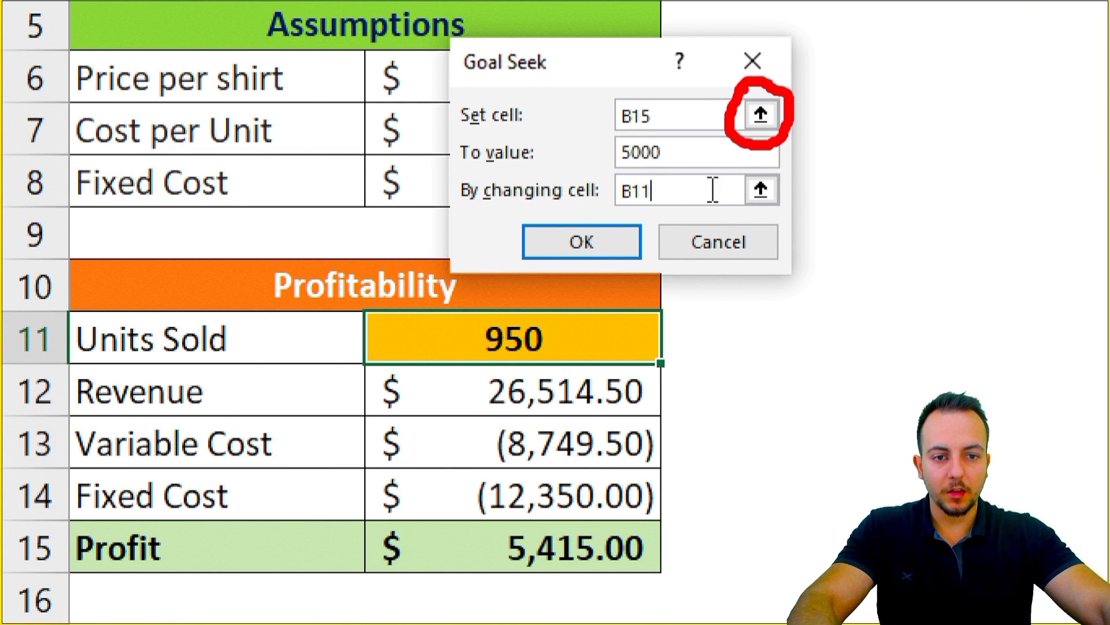
mouse_move(589, 287)
mouse_down()
mouse_move(581, 387)
mouse_move(429, 324)
mouse_up()
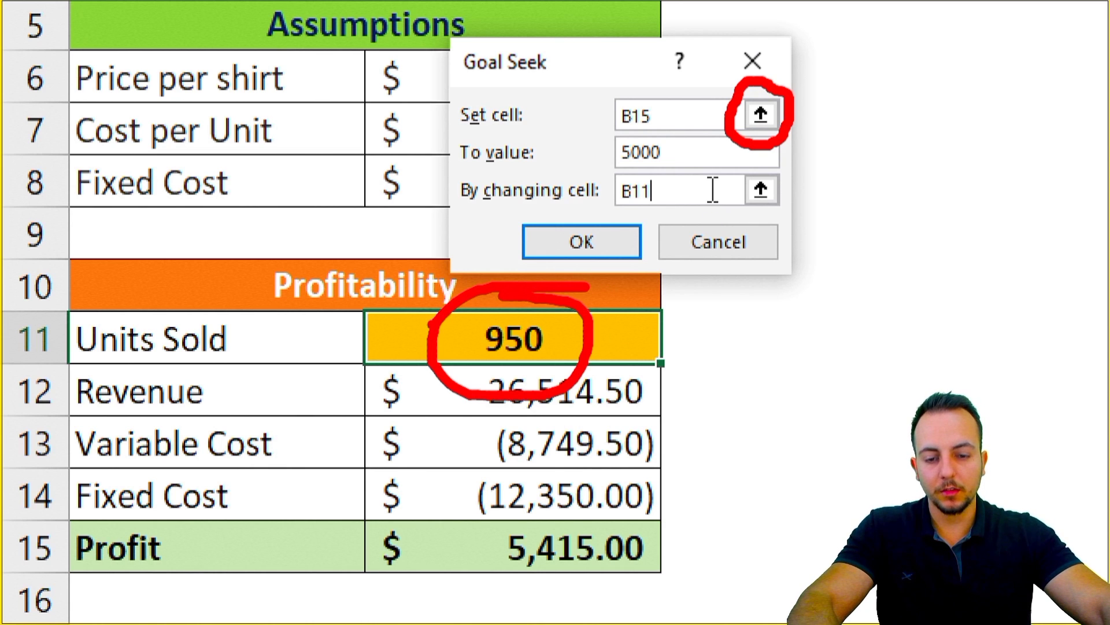
key(Escape)
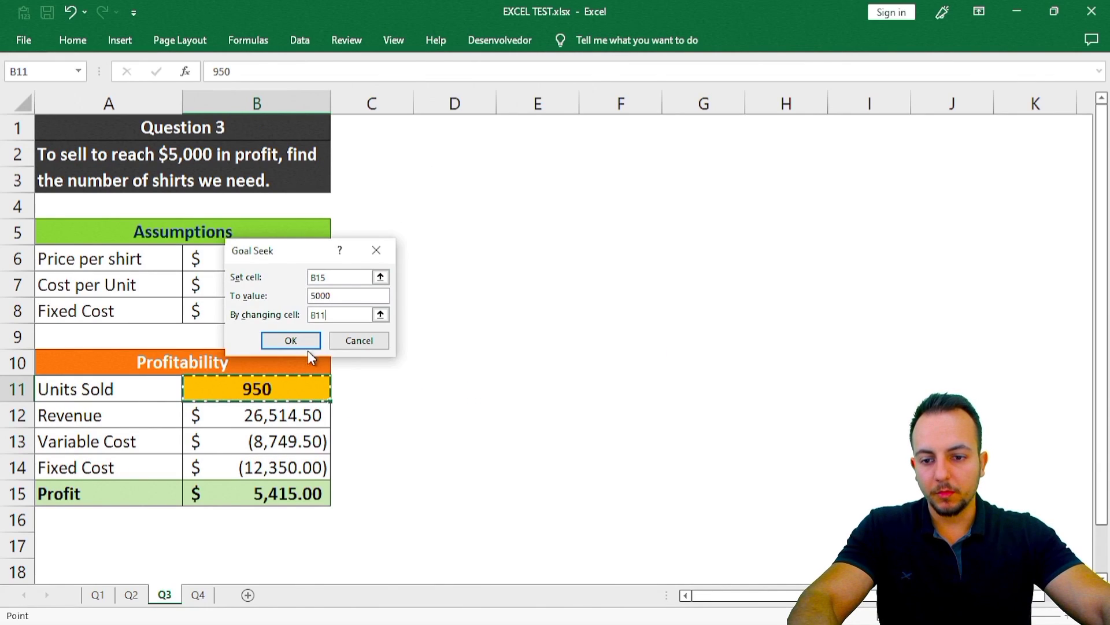
click(615, 244)
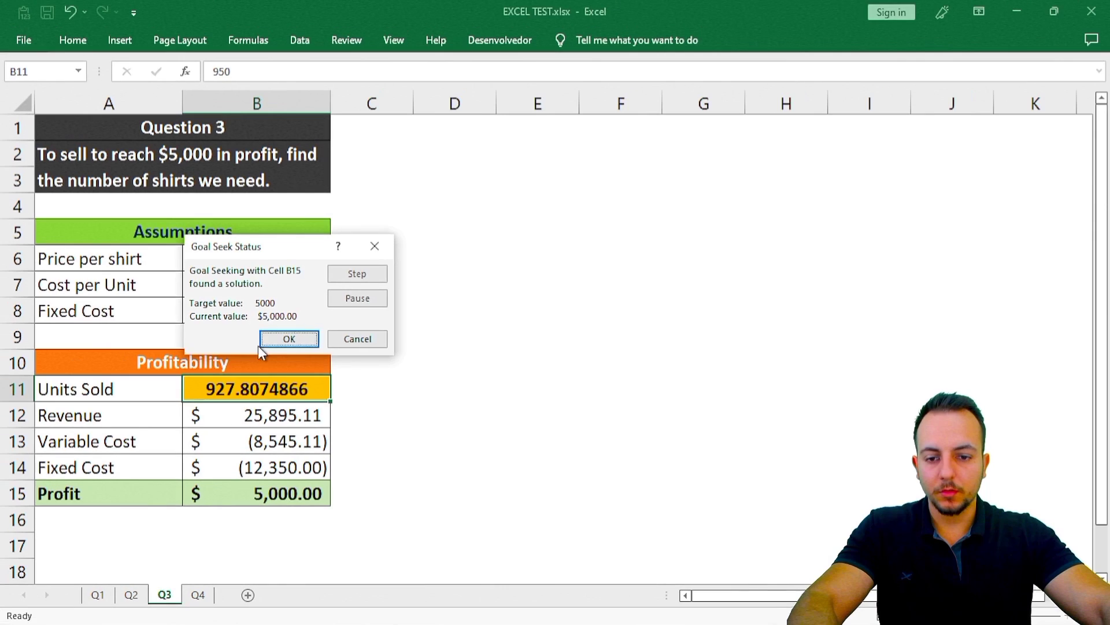
Step: Close the Goal Seek status and enter the whole number 928 as the units sold in B11
click(452, 297)
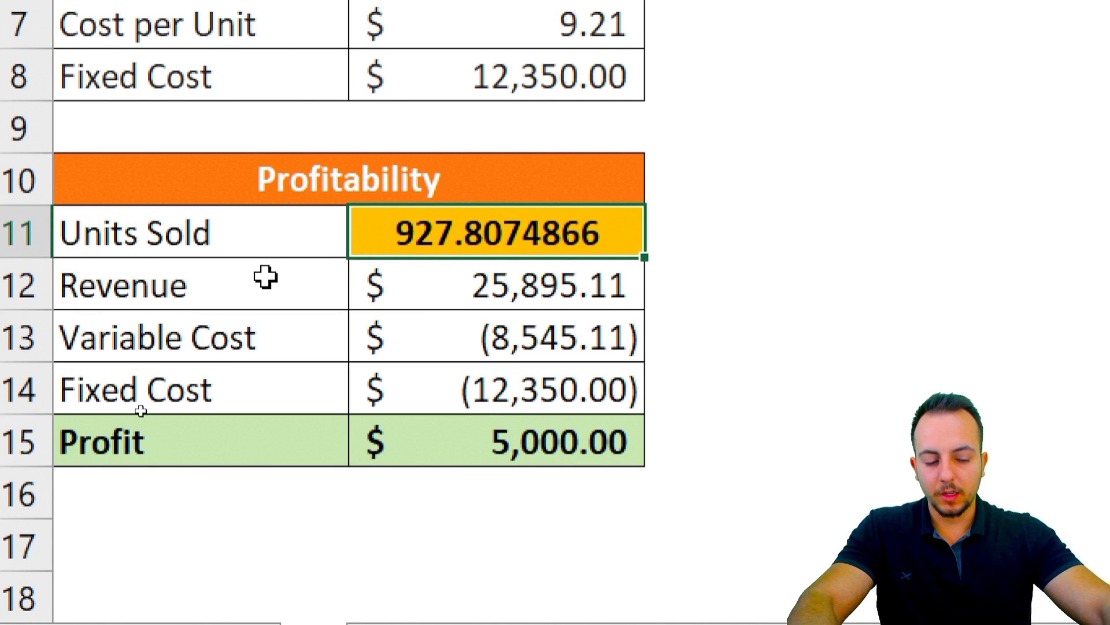
text(928)
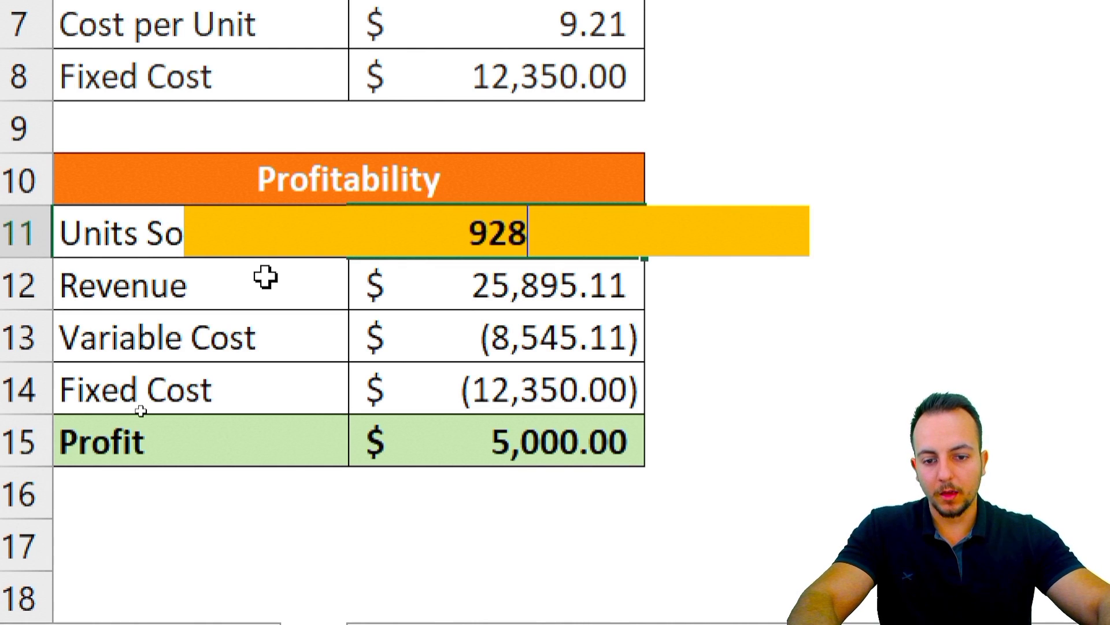
key(ctrl+Return)
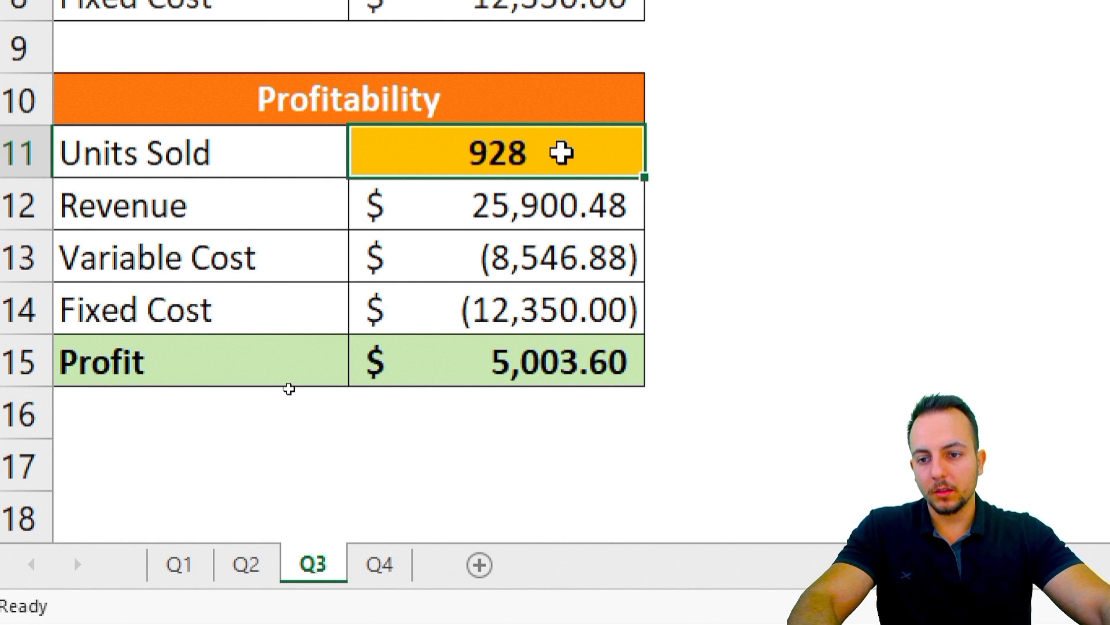
key(ctrl+2)
mouse_move(468, 323)
mouse_down()
mouse_move(600, 389)
mouse_move(646, 391)
mouse_up()
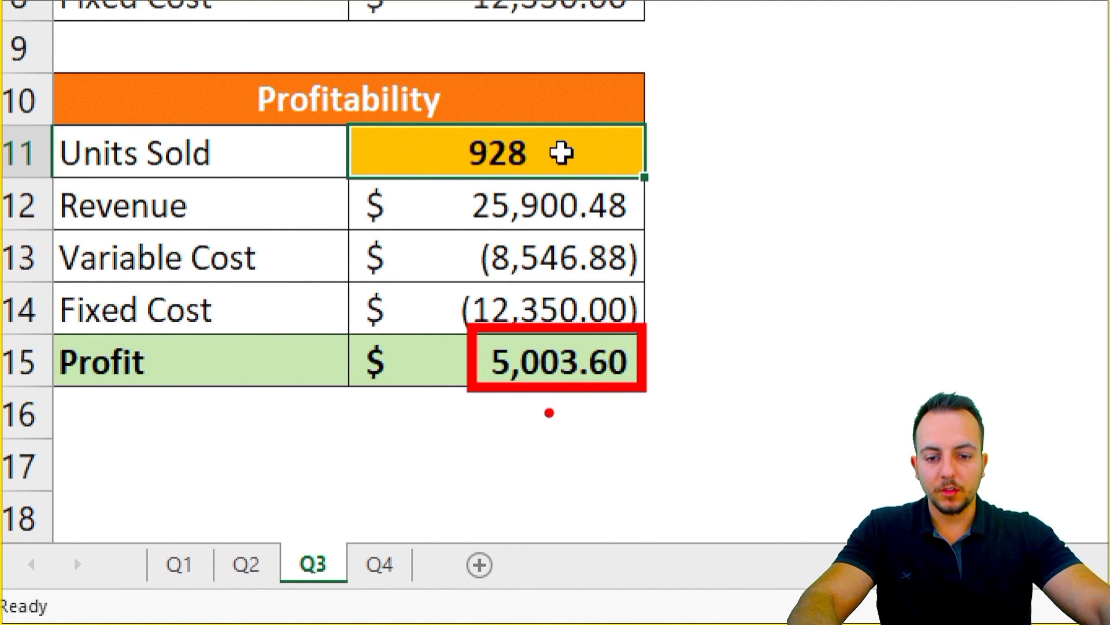
drag(549, 413, 646, 490)
drag(52, 331, 195, 396)
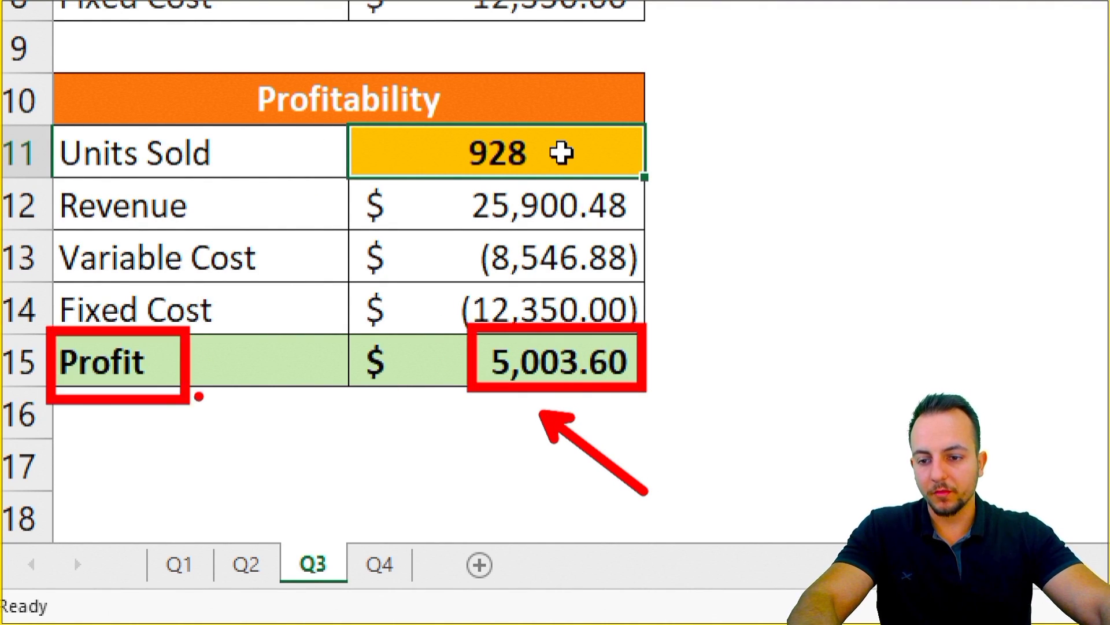
key(Escape)
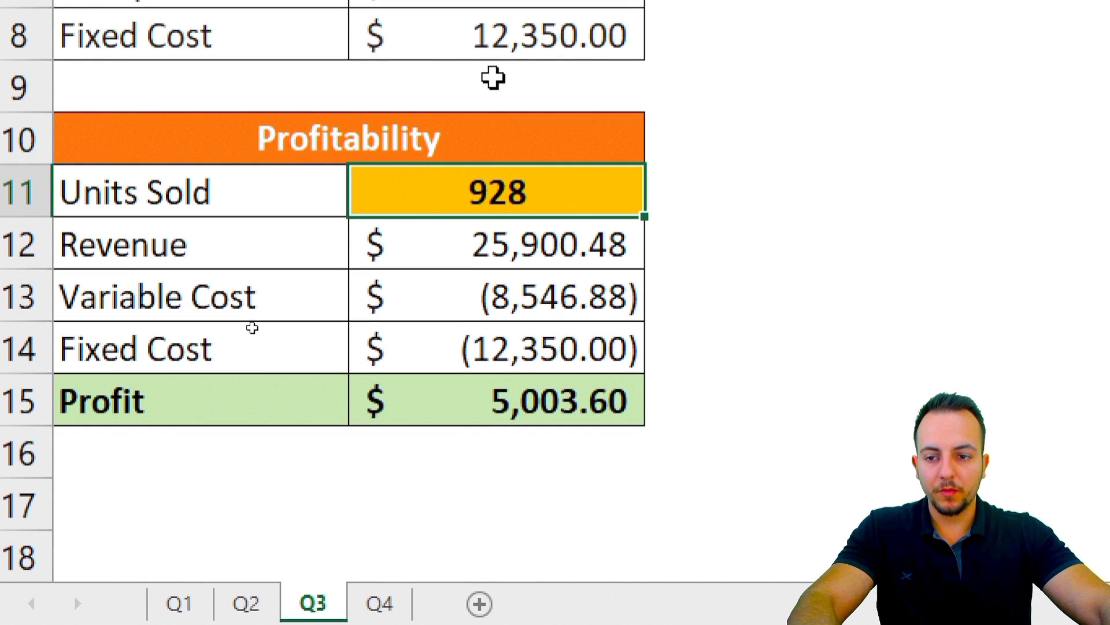
Step: Try 927 as the units sold in B11 and compare the profit with the $5,000 target
text(927)
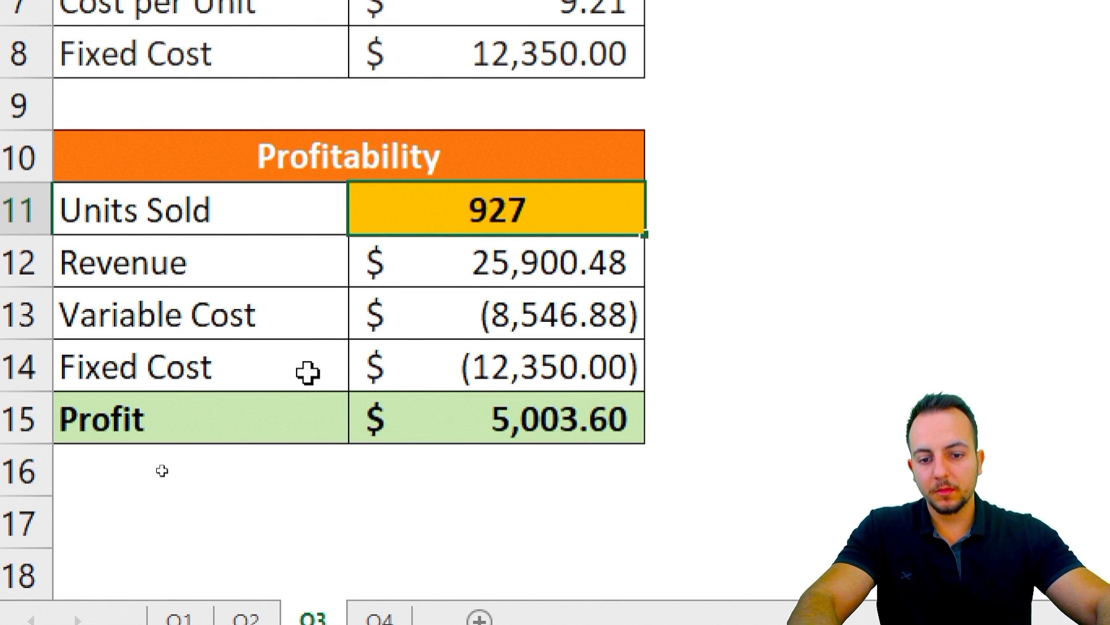
key(Return)
key(ctrl+2)
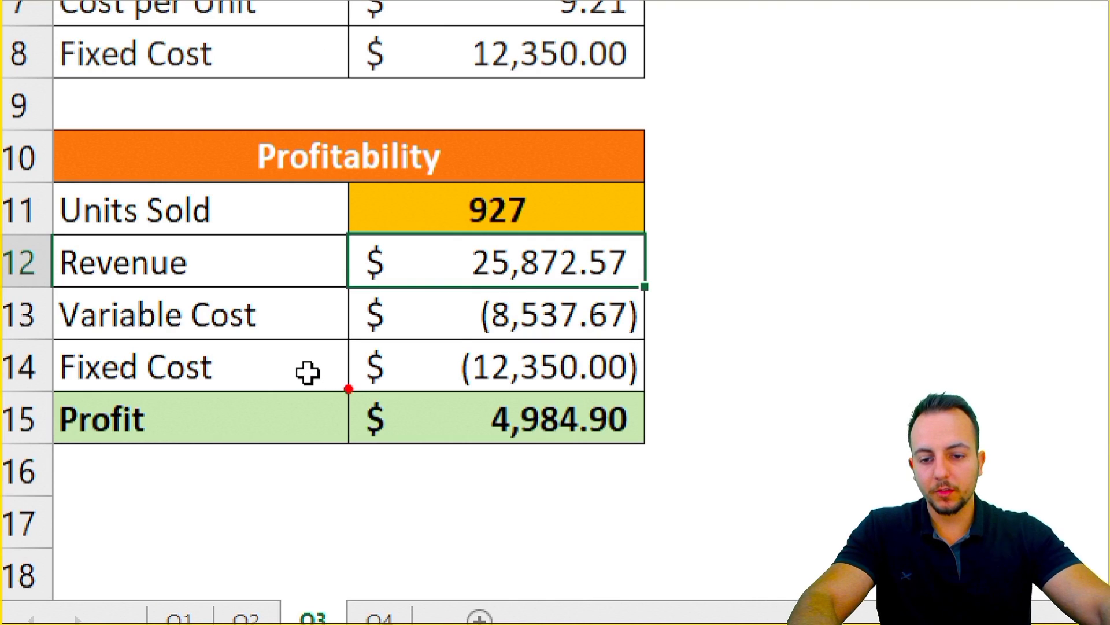
drag(345, 388, 644, 449)
mouse_move(533, 463)
mouse_down()
mouse_move(584, 520)
mouse_move(620, 539)
mouse_up()
key(Escape)
Step: Set the units sold in B11 back to 928 and check the profit in B15
click(457, 212)
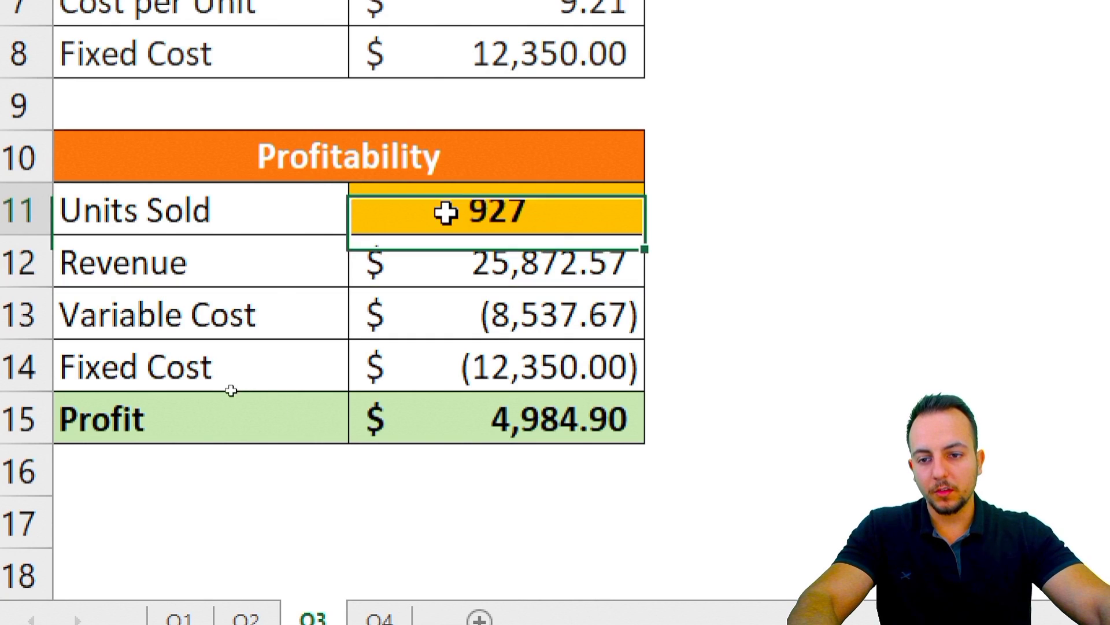
key(F2)
key(BackSpace)
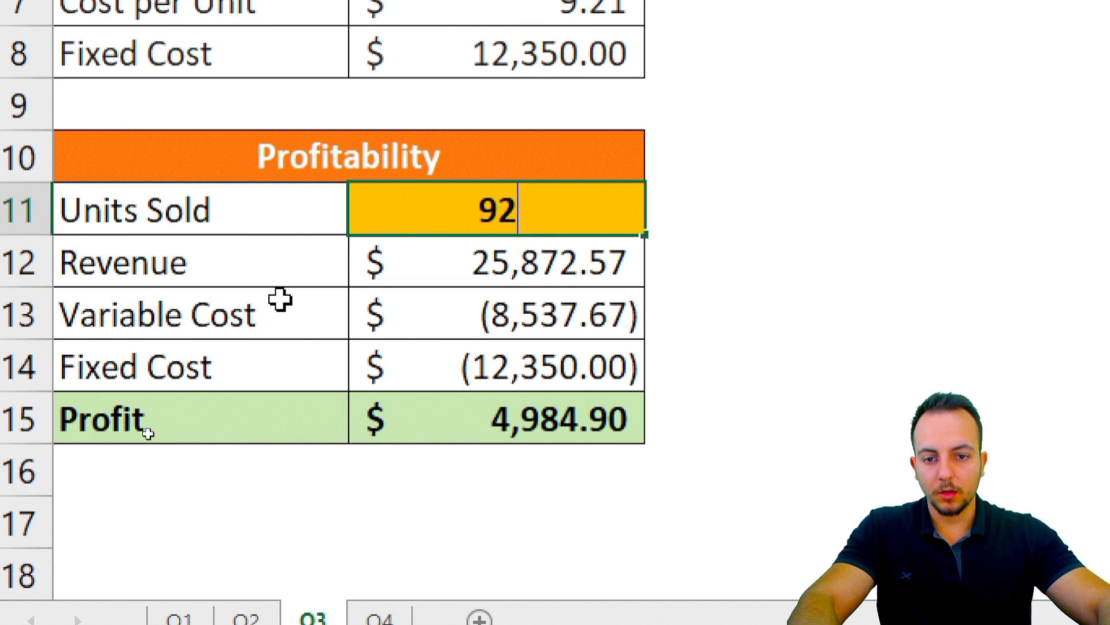
text(8)
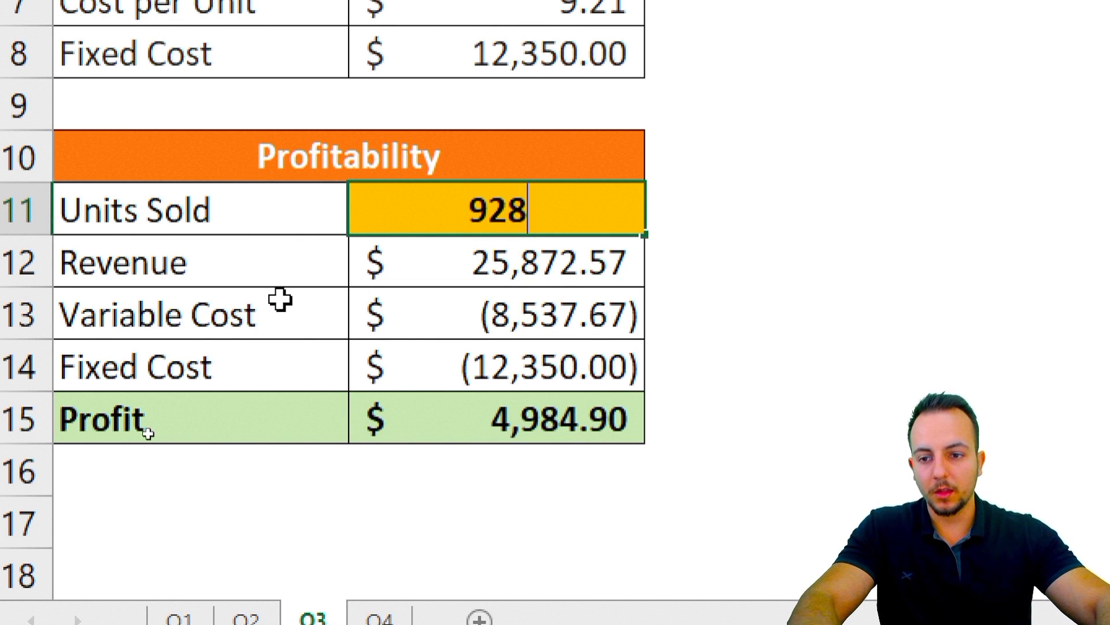
key(Return)
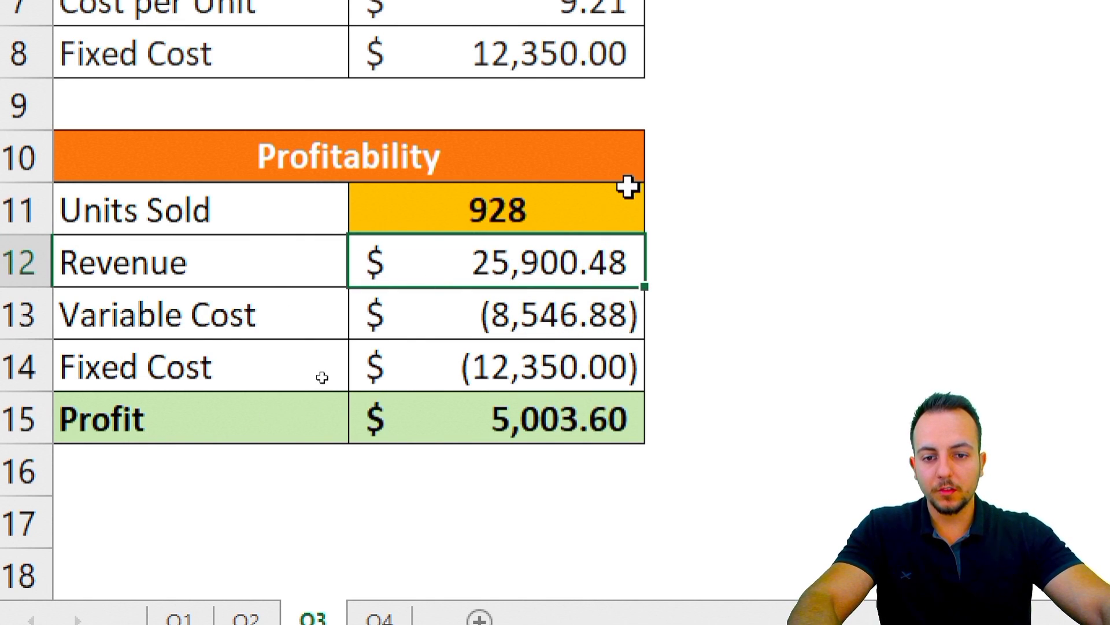
click(403, 197)
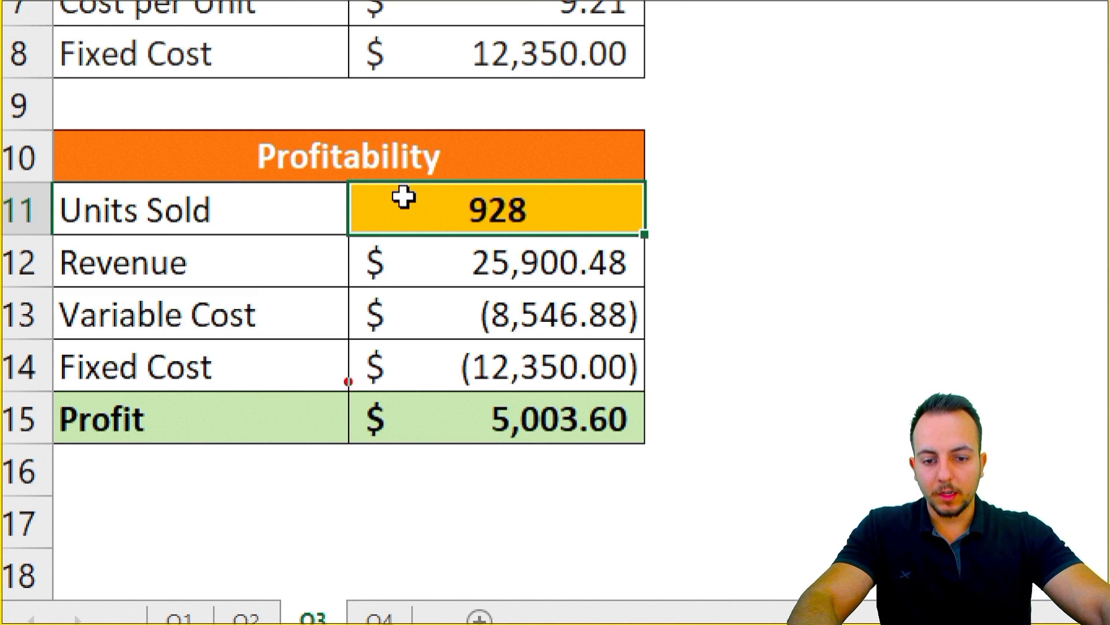
drag(343, 379, 666, 455)
drag(590, 486, 710, 556)
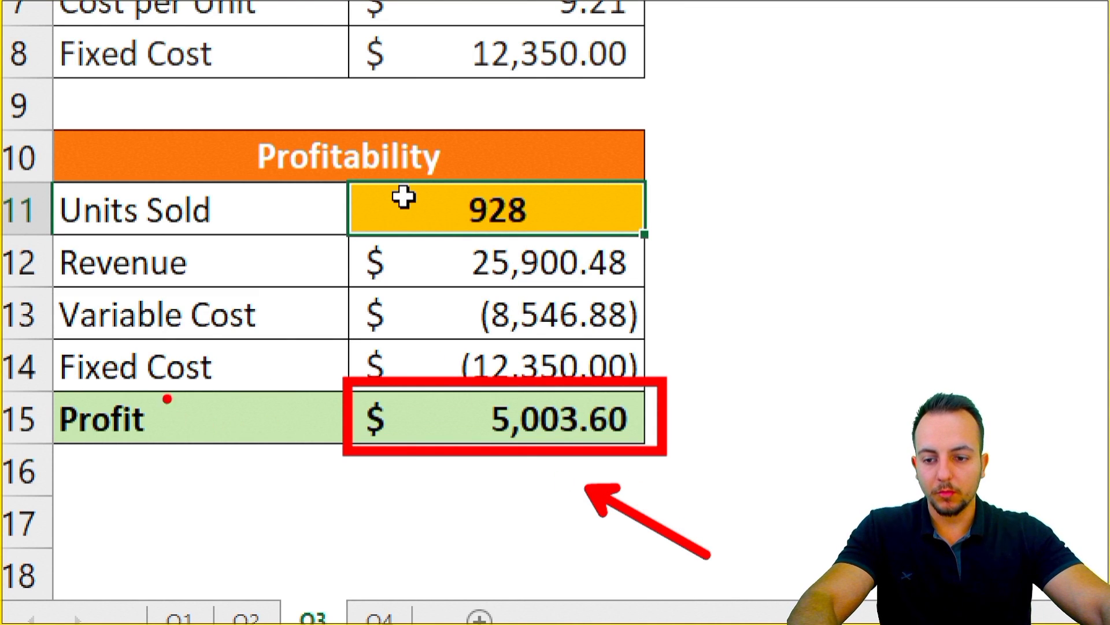
drag(167, 398, 57, 399)
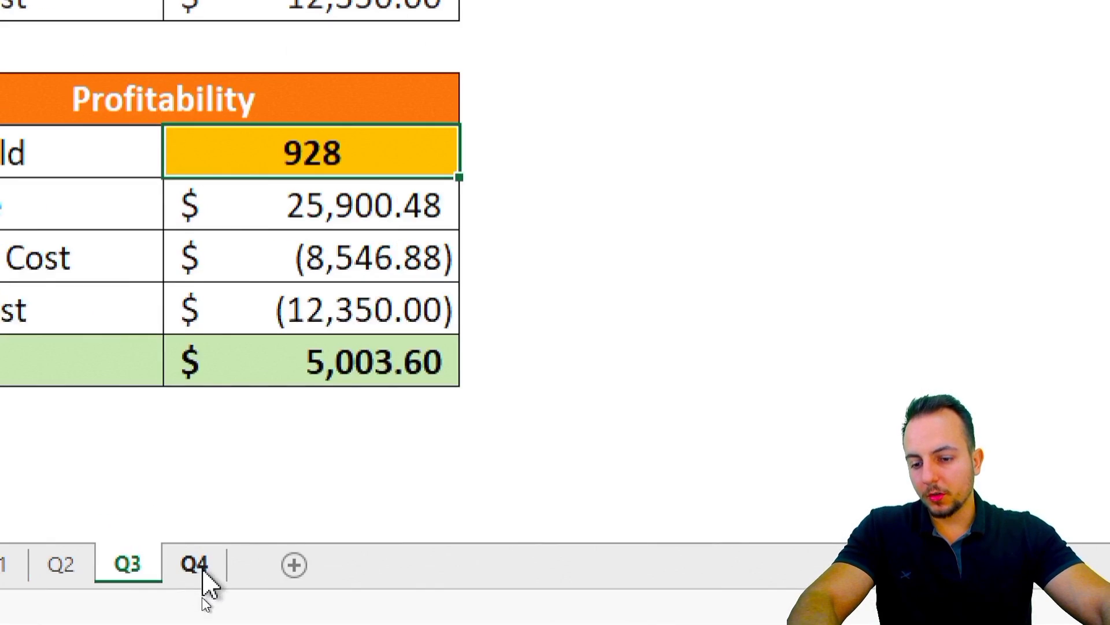
Step: Open sheet Q4 and start a SUMIFS formula in B5 for Romania's Jan-23 revenue
click(199, 595)
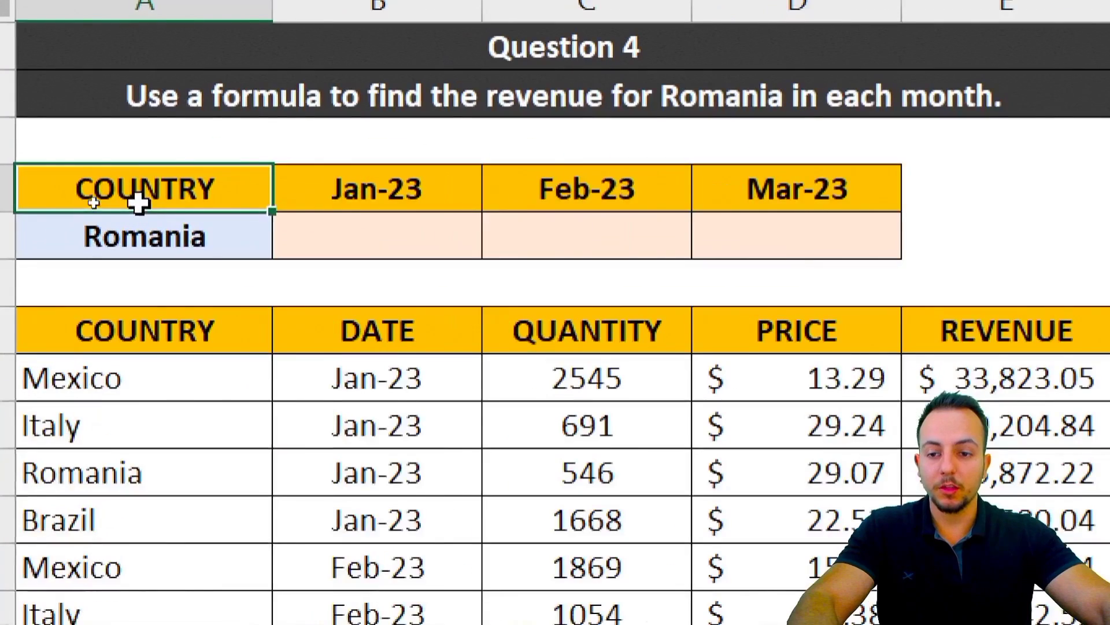
click(233, 220)
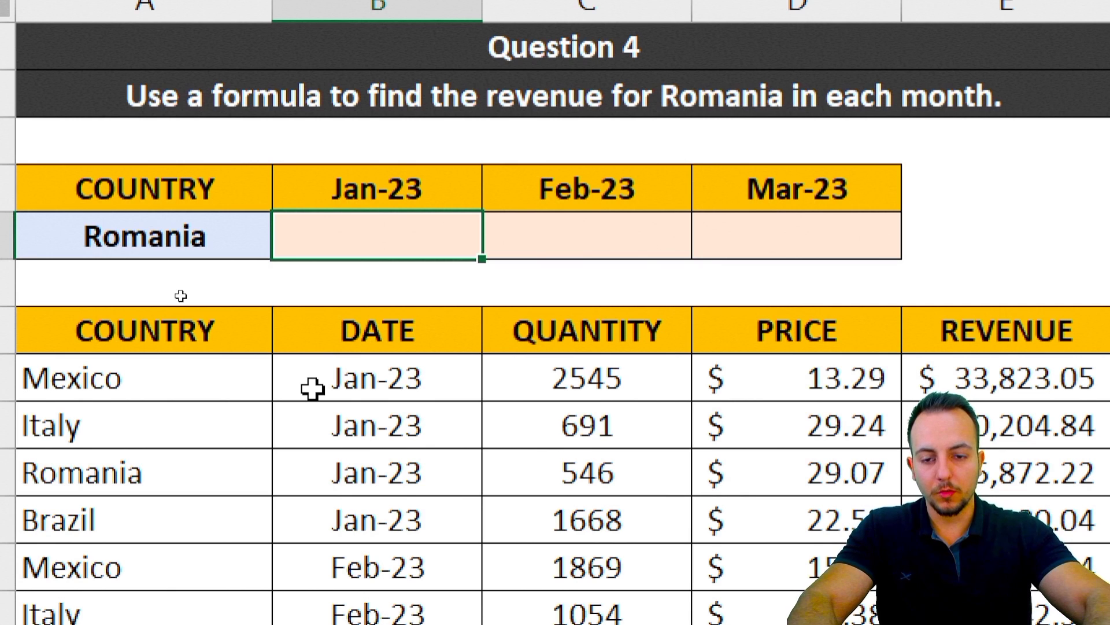
text(=SUMI)
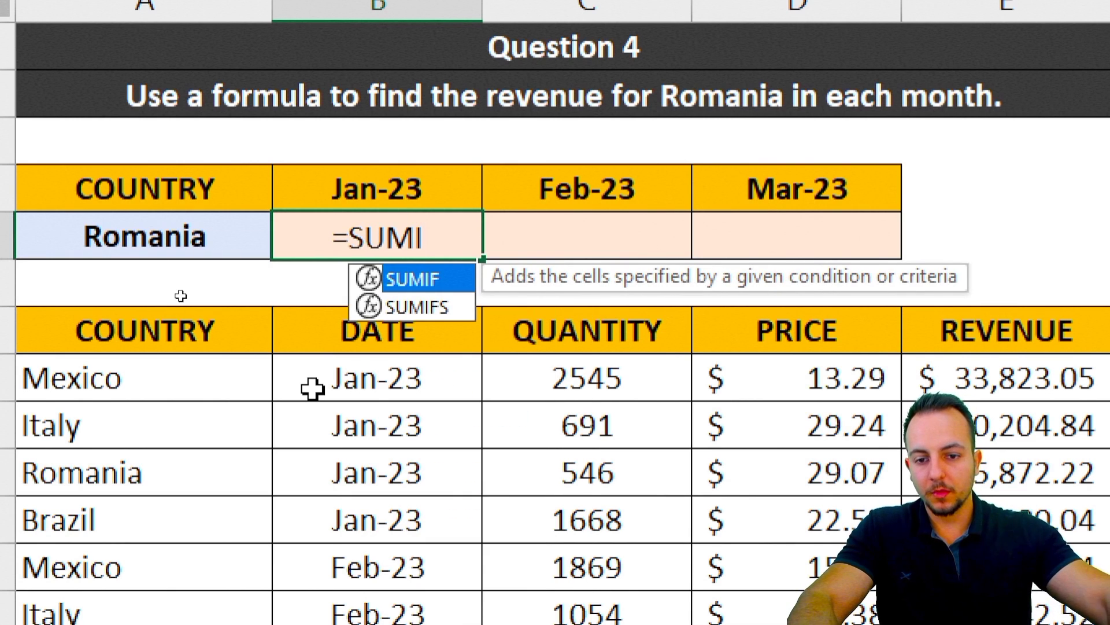
click(465, 315)
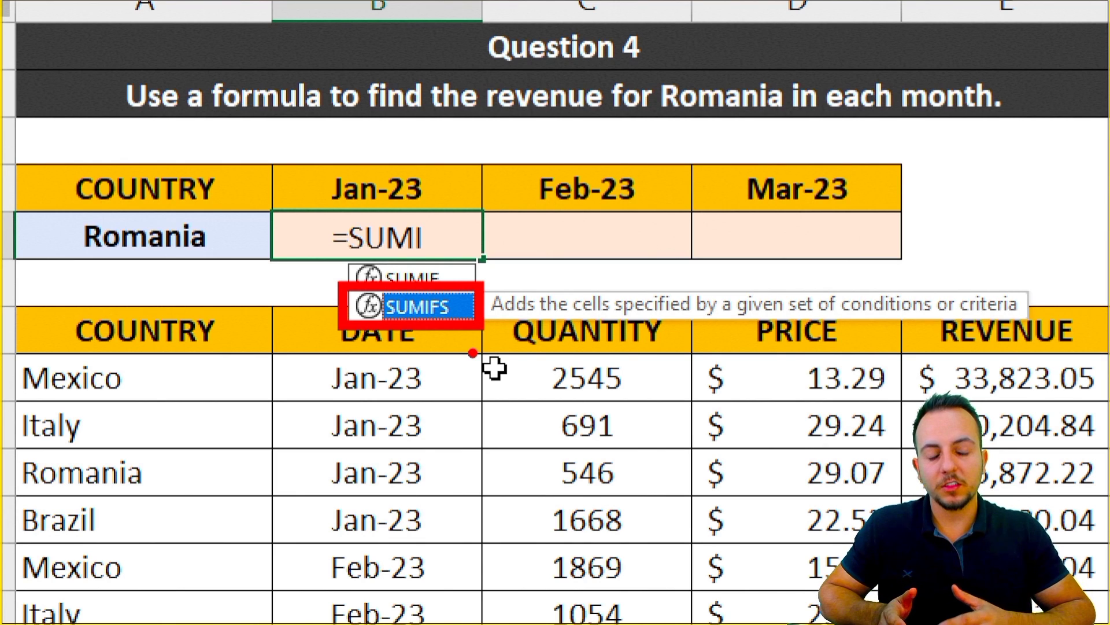
double_click(423, 307)
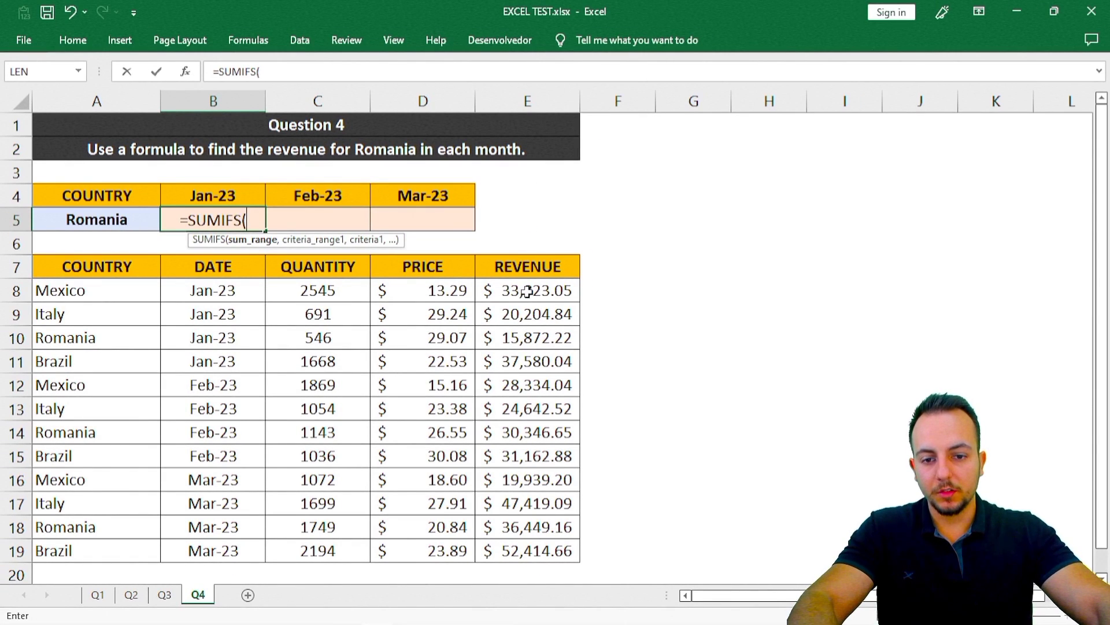
Step: Give the SUMIFS formula the revenue cells E8:E19 as sum range and the countries A8:A19 as first criteria range
drag(509, 296, 521, 552)
text(,)
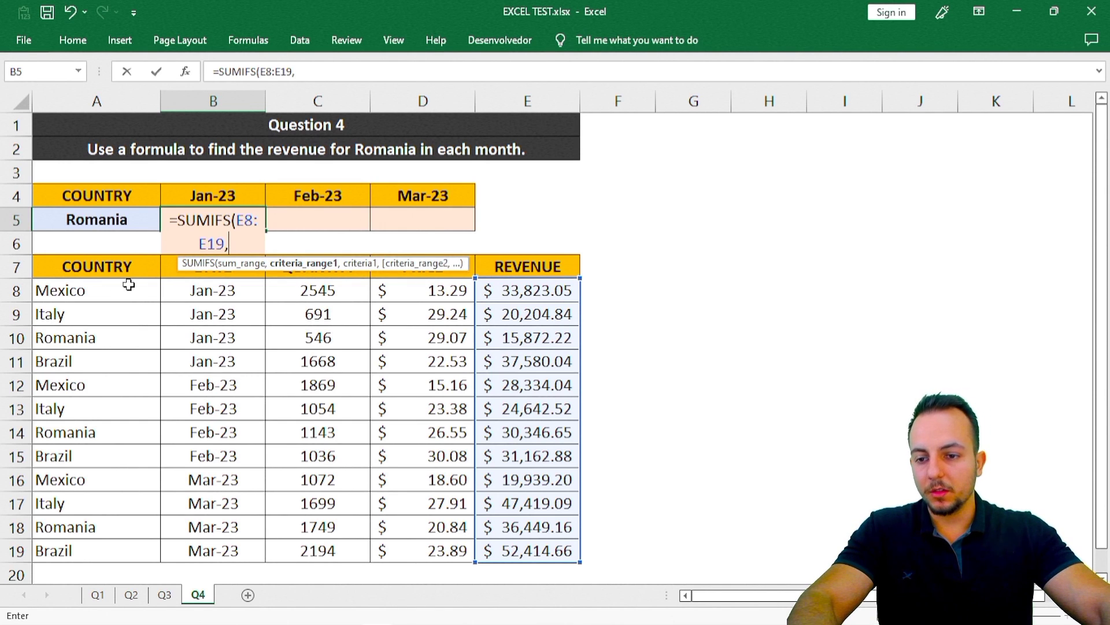
drag(124, 289, 113, 550)
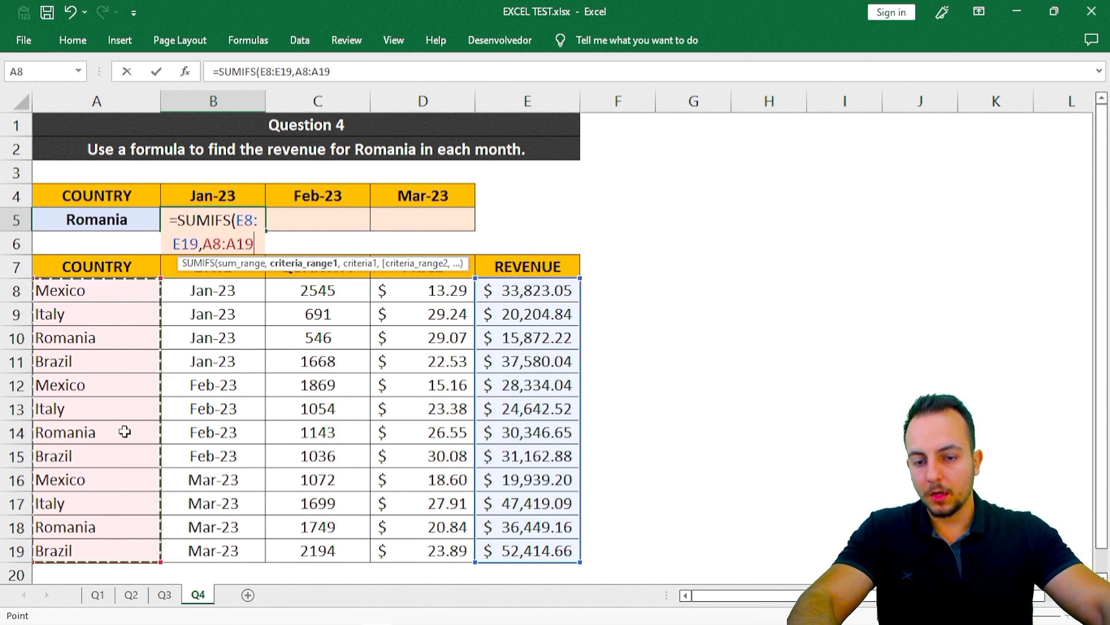
text(,)
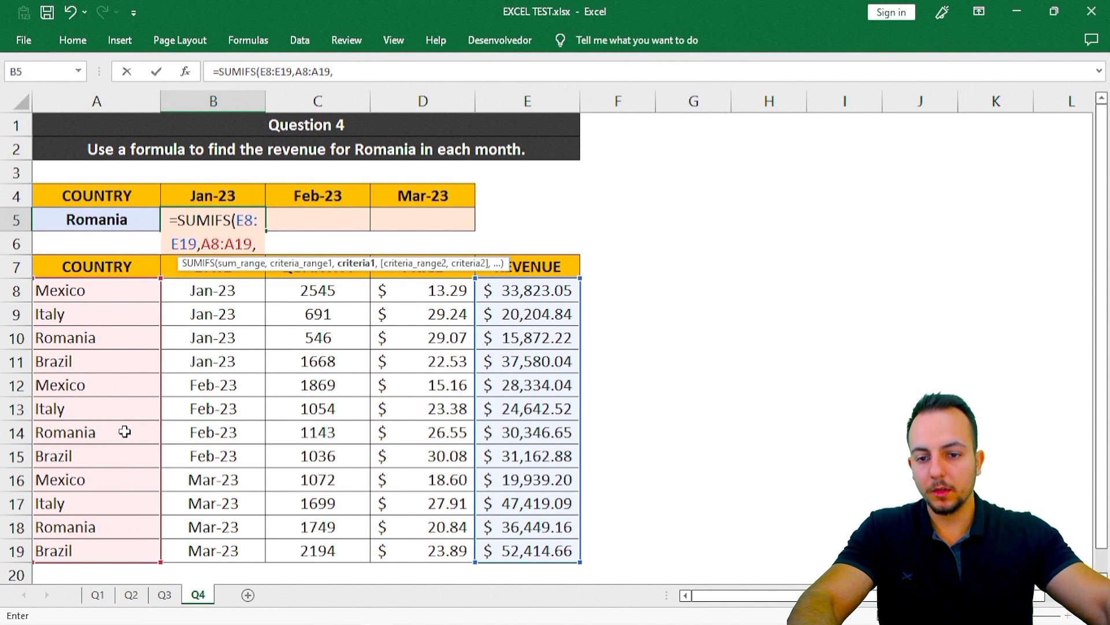